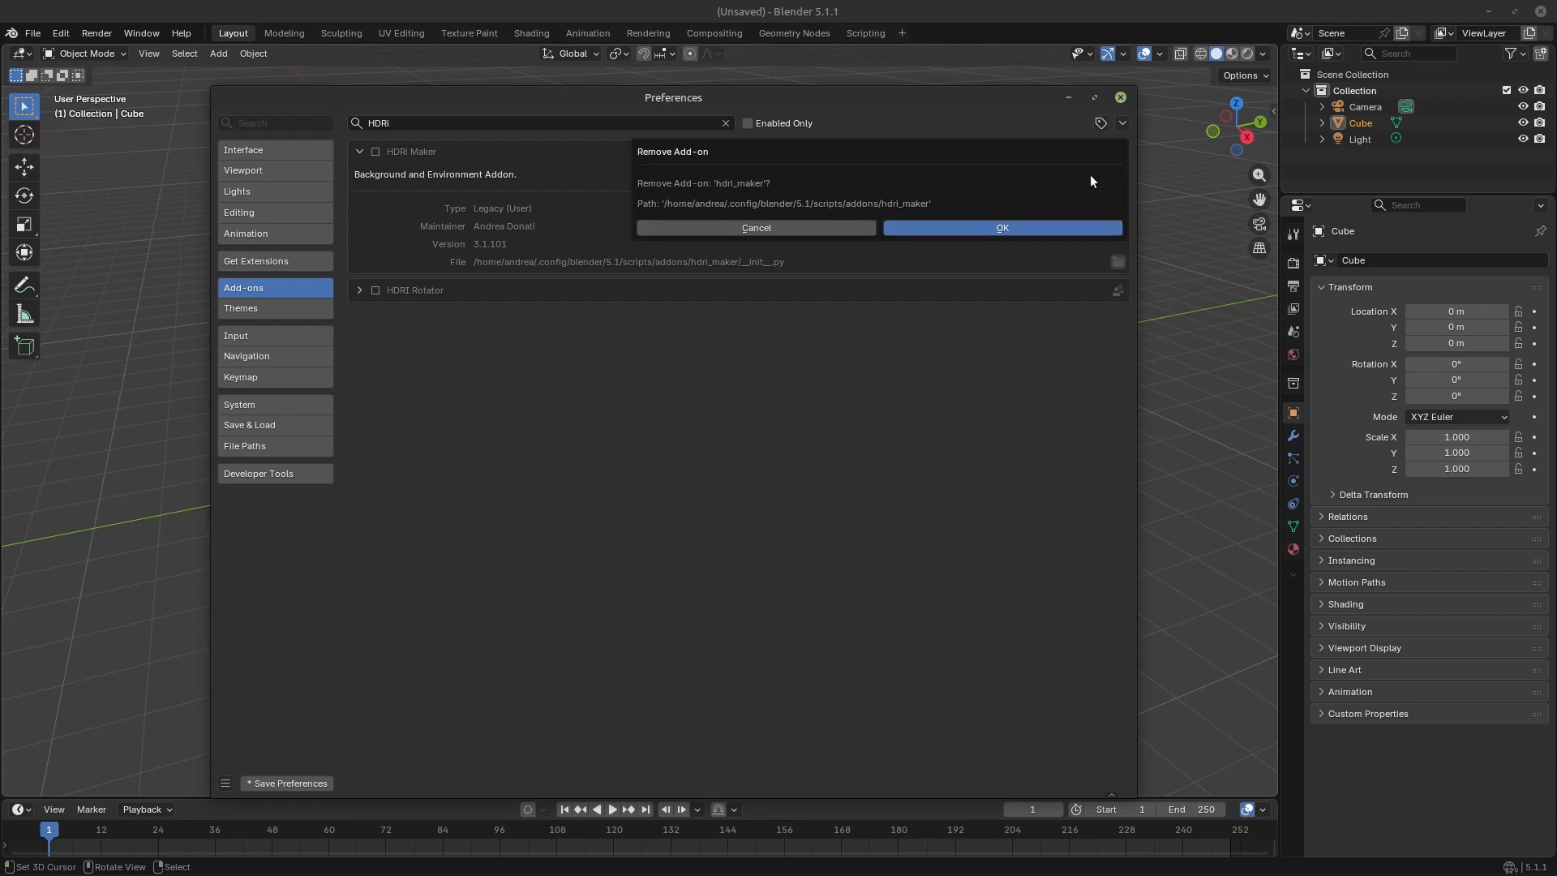
- Confirm removal of the legacy HDRi Maker add-on and save the preferences
left_click(1078, 230)
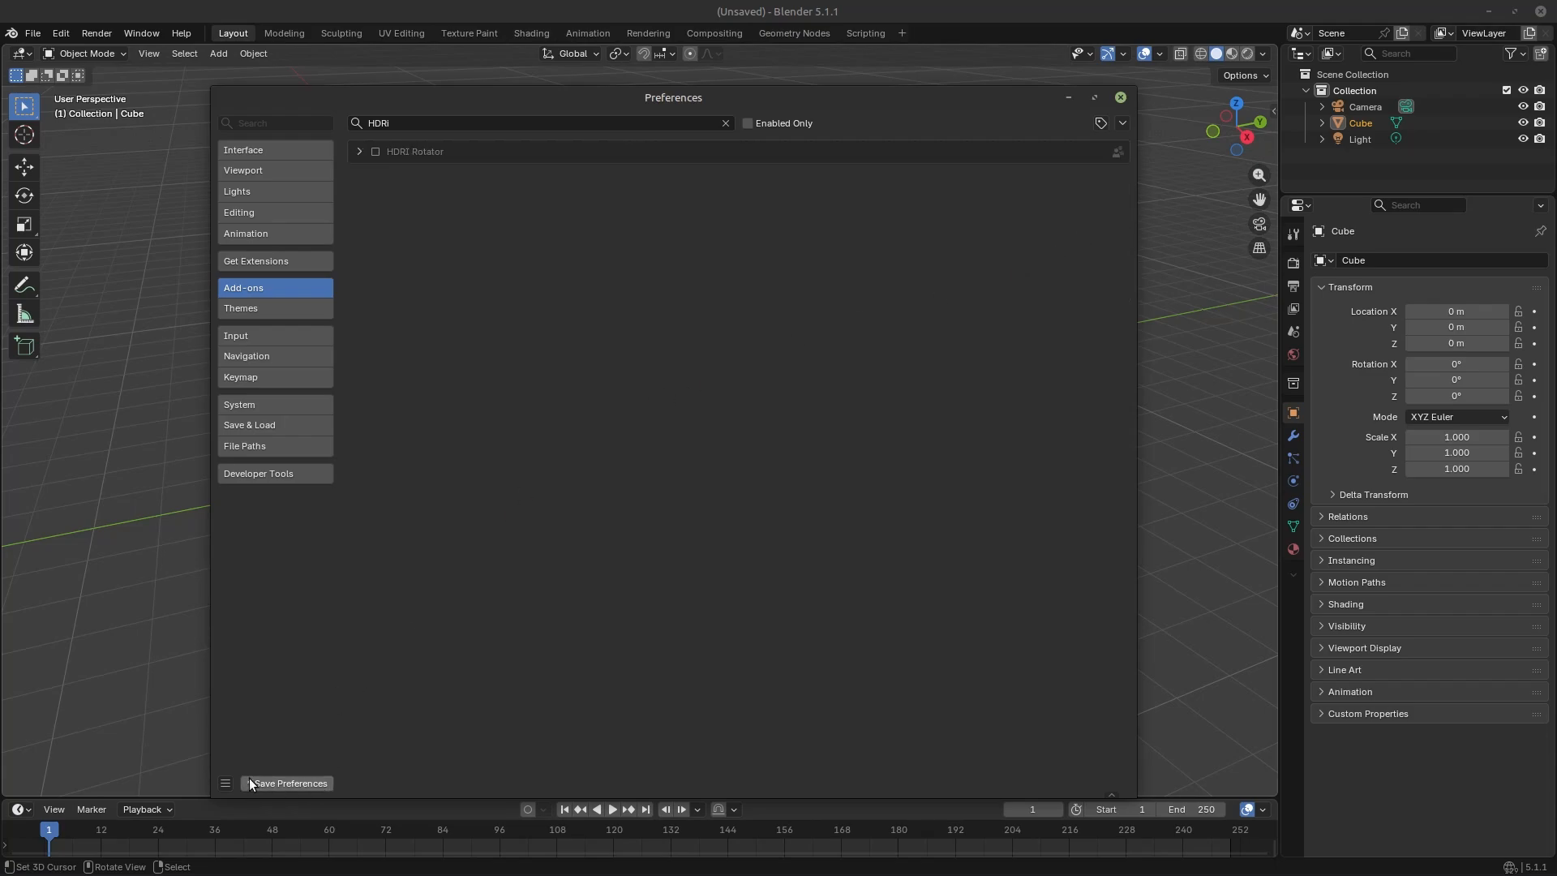
left_click(289, 782)
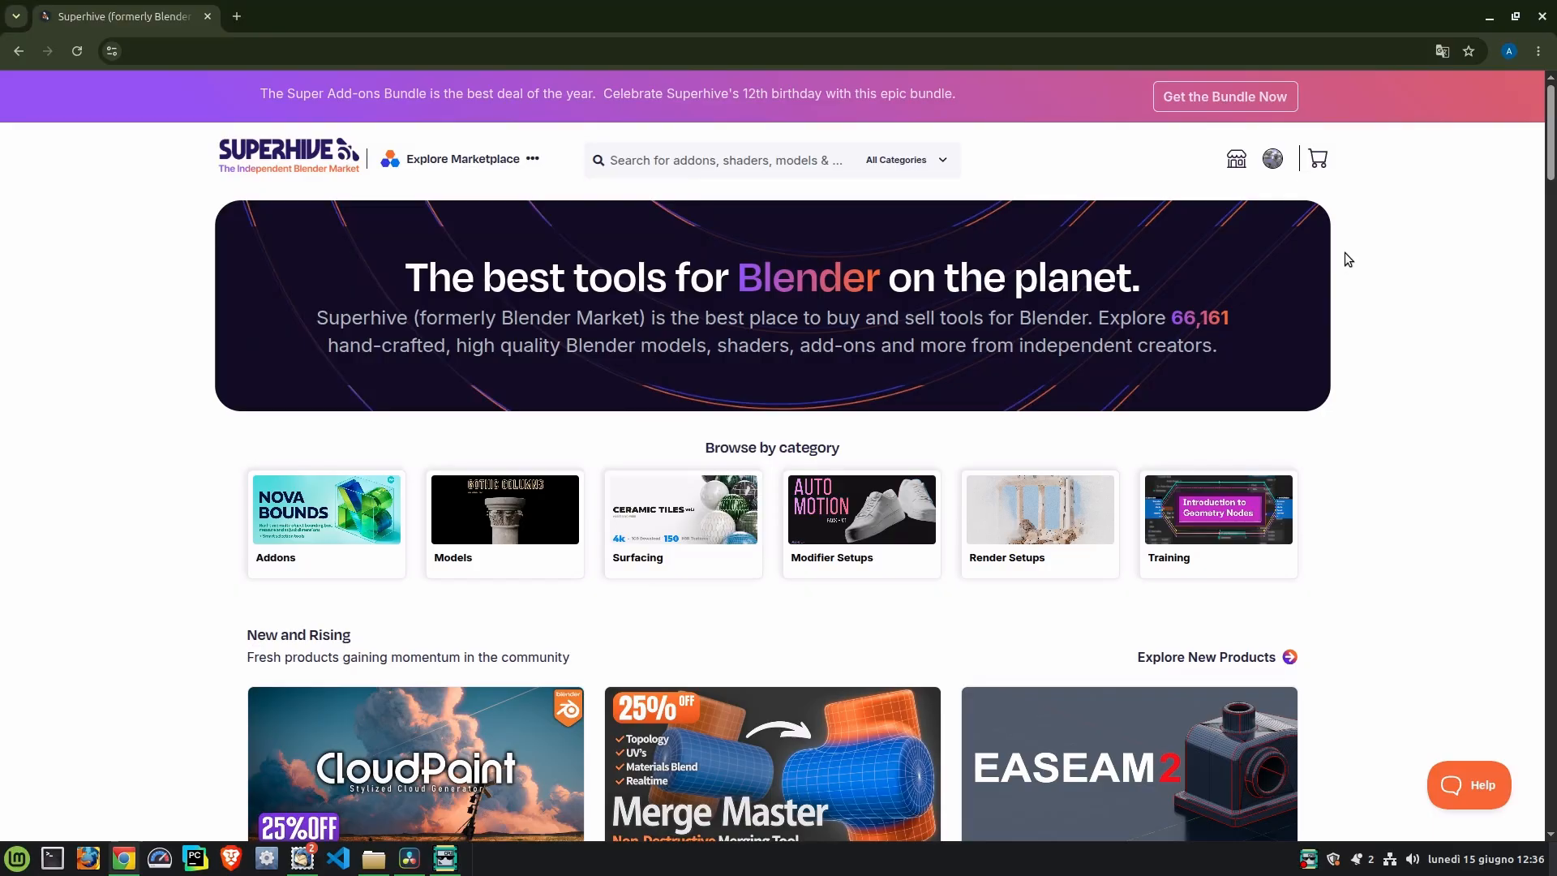
- Switch to the Superhive orders in the browser, drop the Hdri Maker extension into Blender's viewport and choose to add its repository
mouse_move(1289, 177)
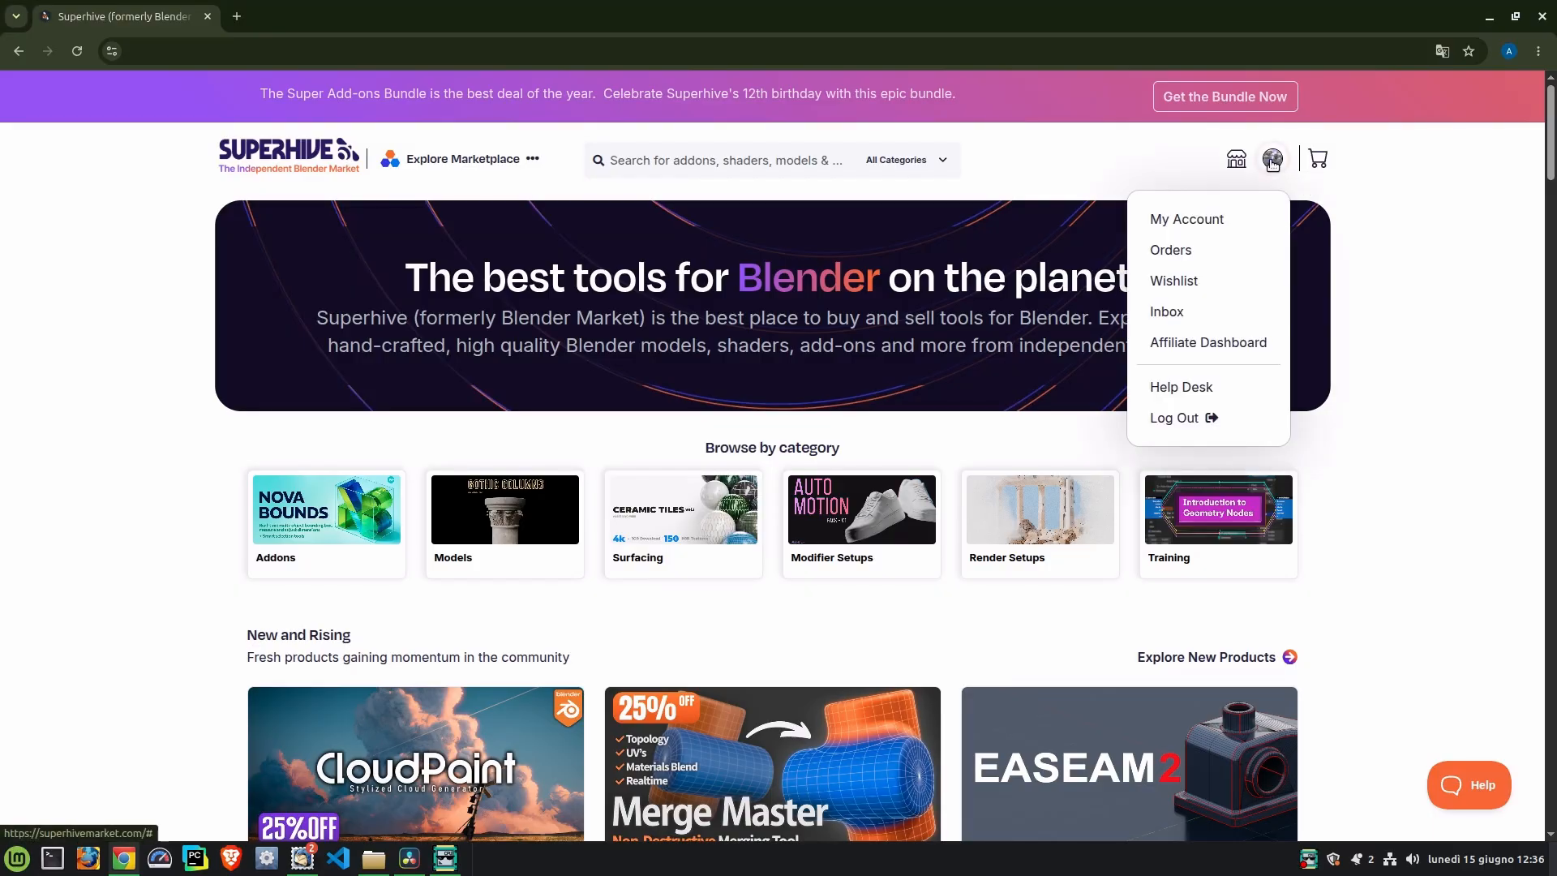
left_click(1167, 250)
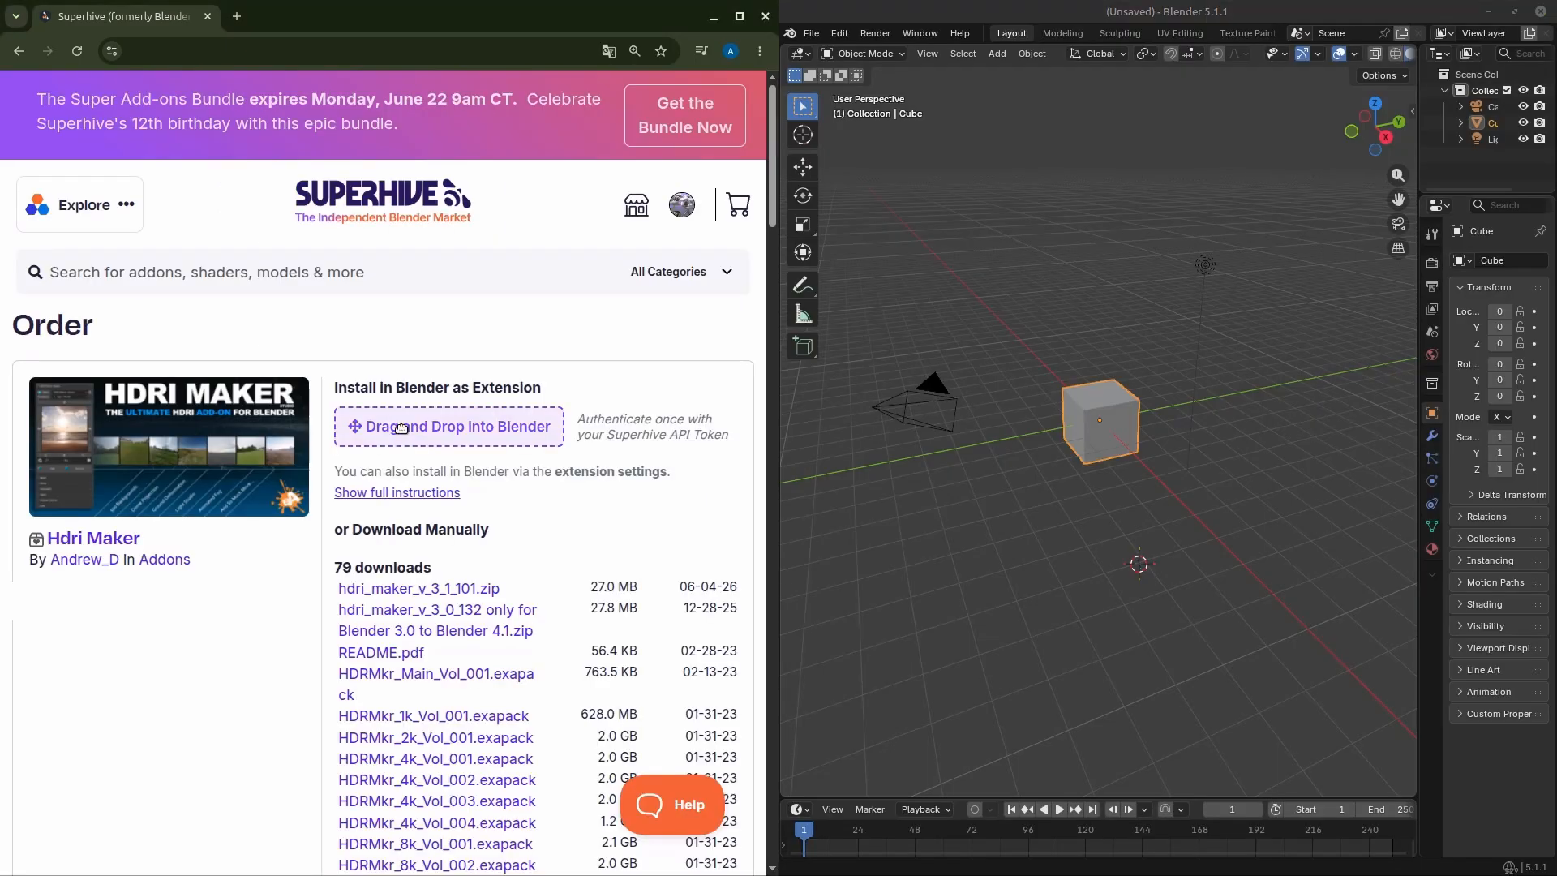
left_click_drag(411, 432, 1024, 423)
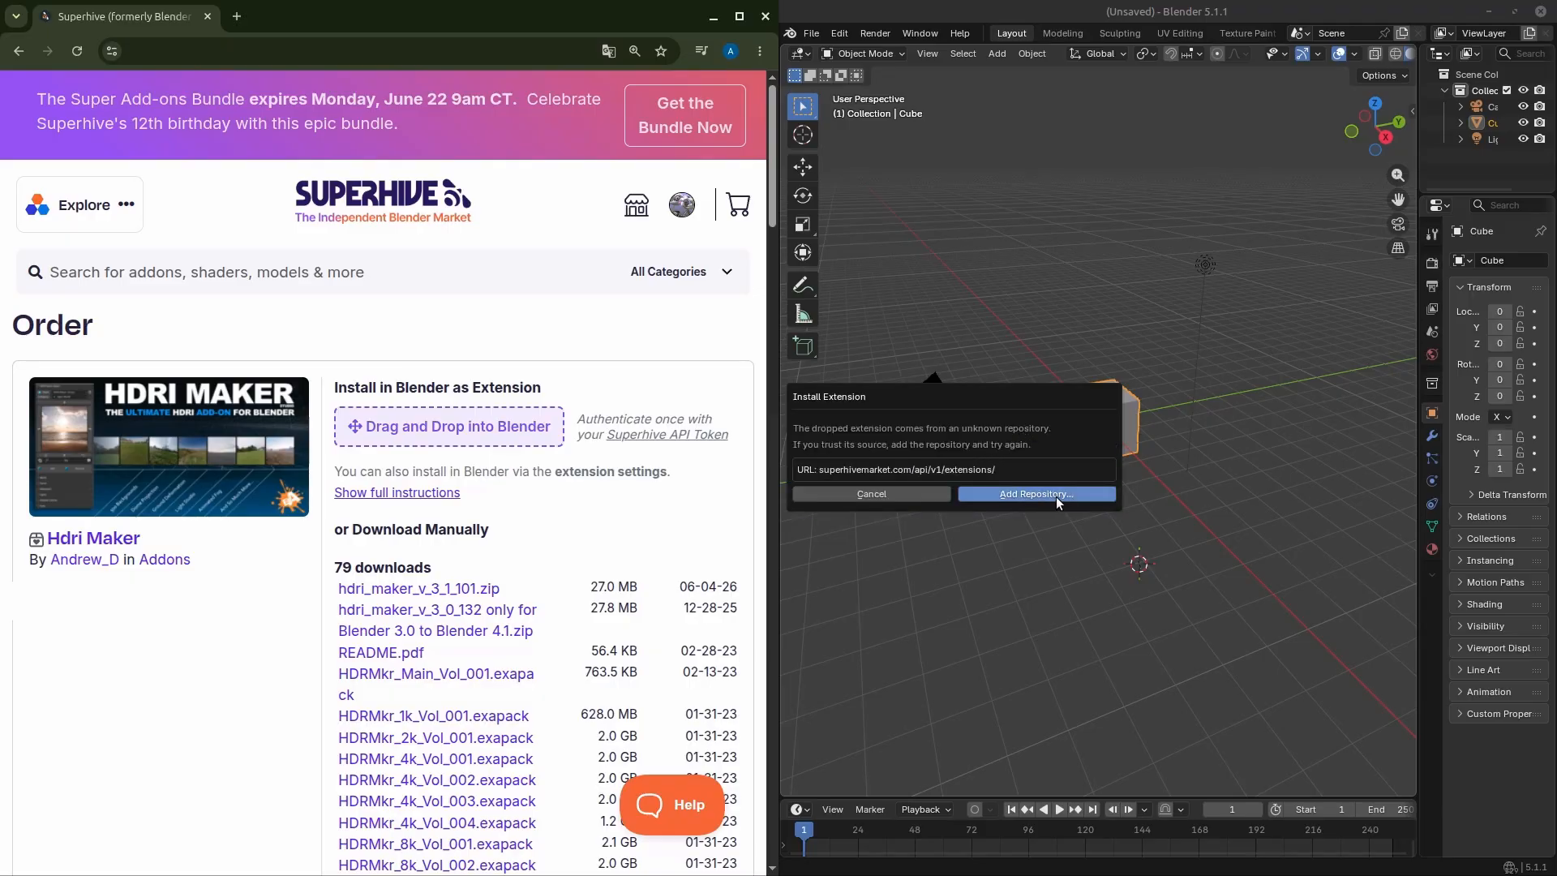
left_click(1055, 495)
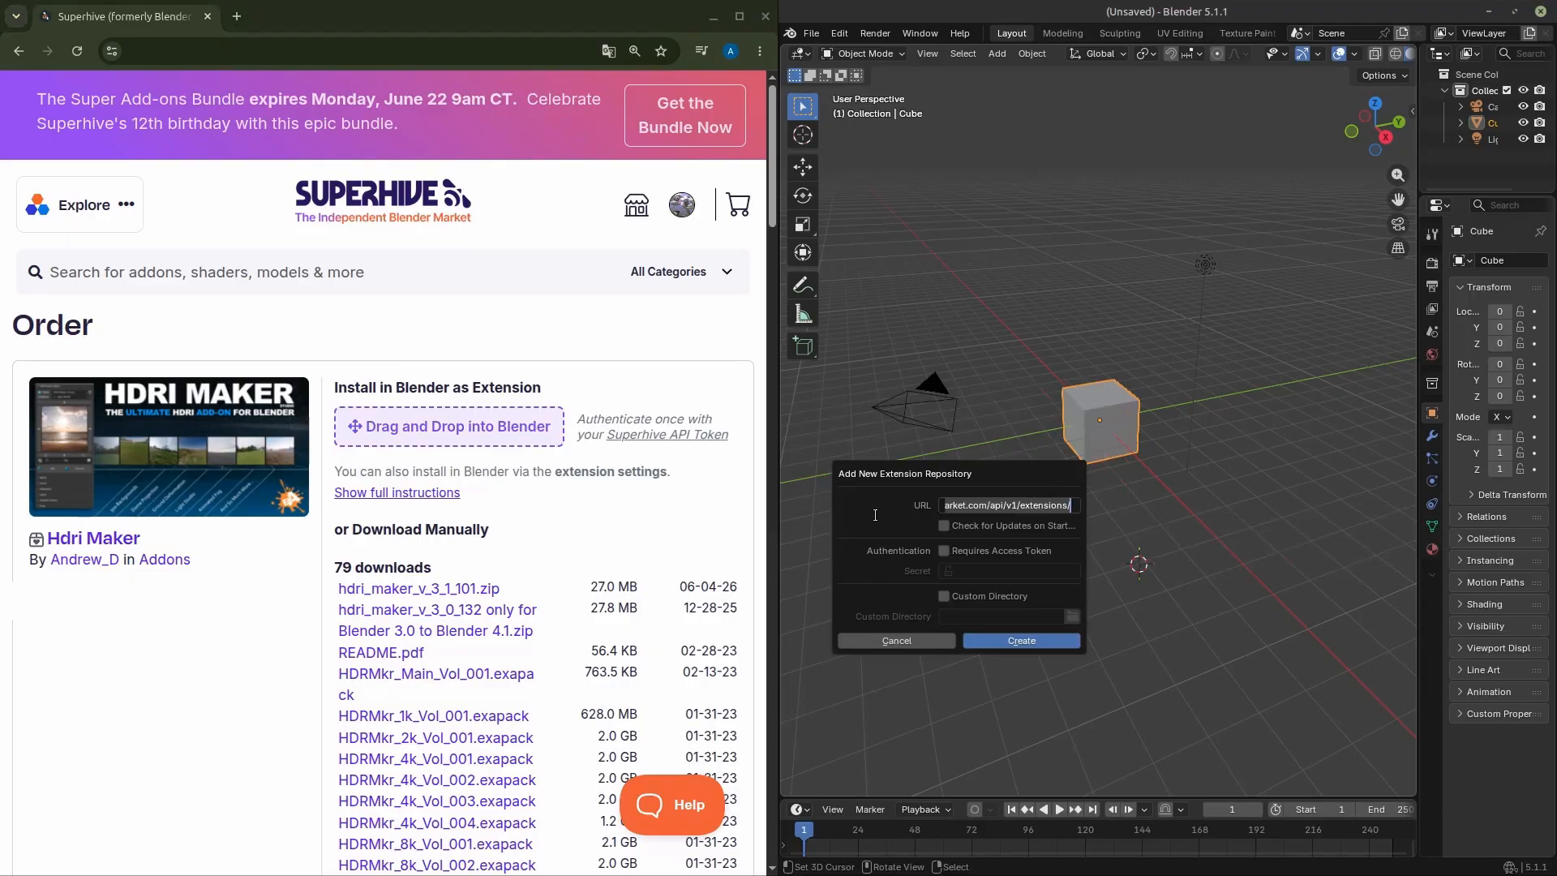
- Copy the Superhive API token and create the extension repository with Requires Access Token enabled and the token pasted as its secret
left_click(637, 438)
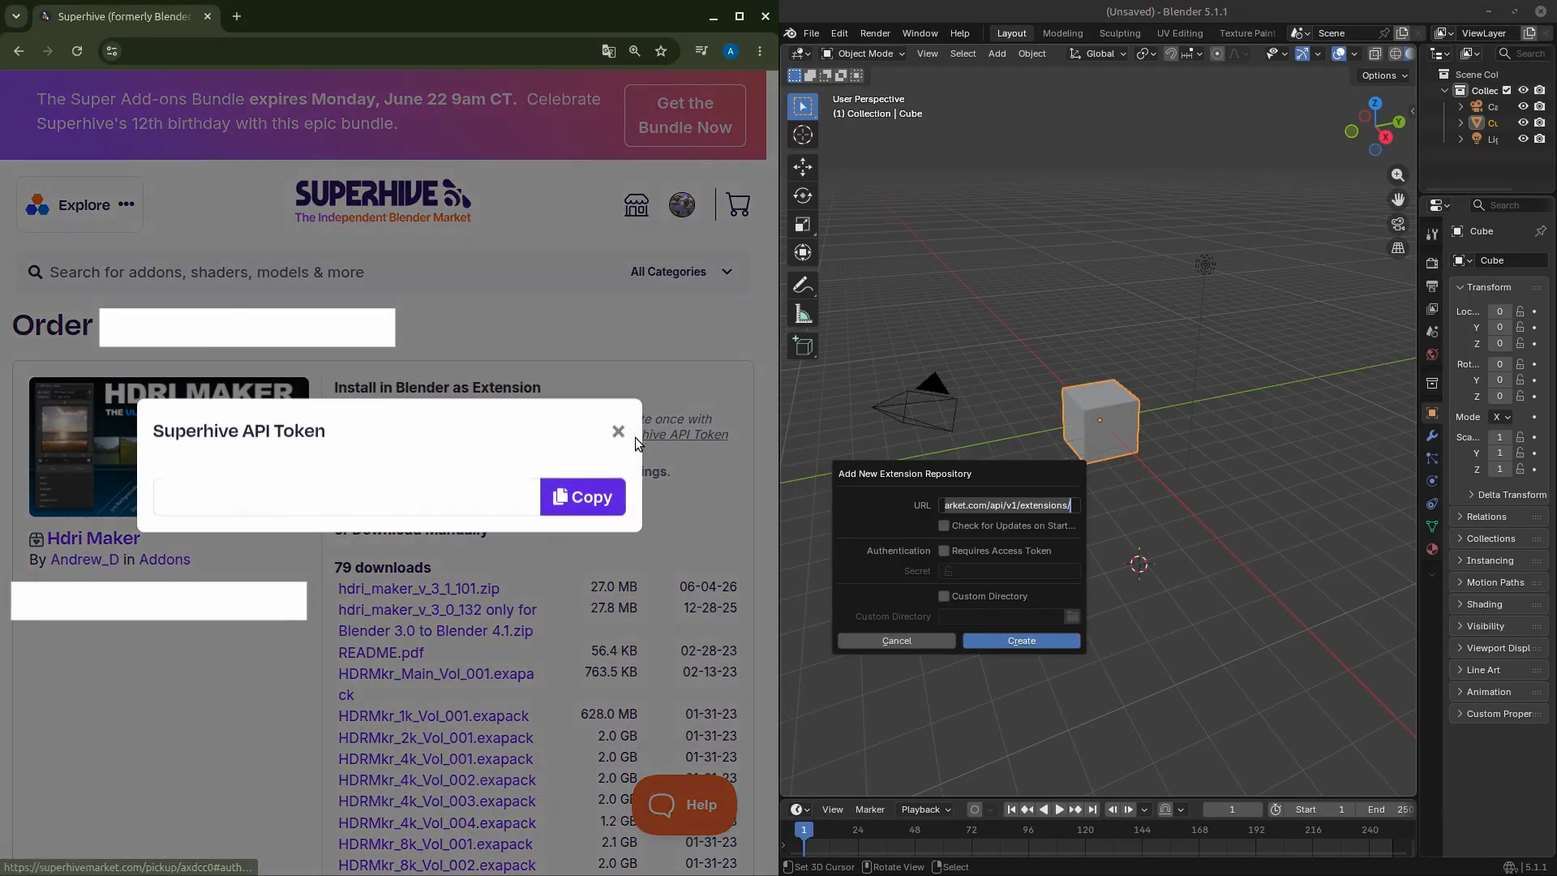
left_click(582, 505)
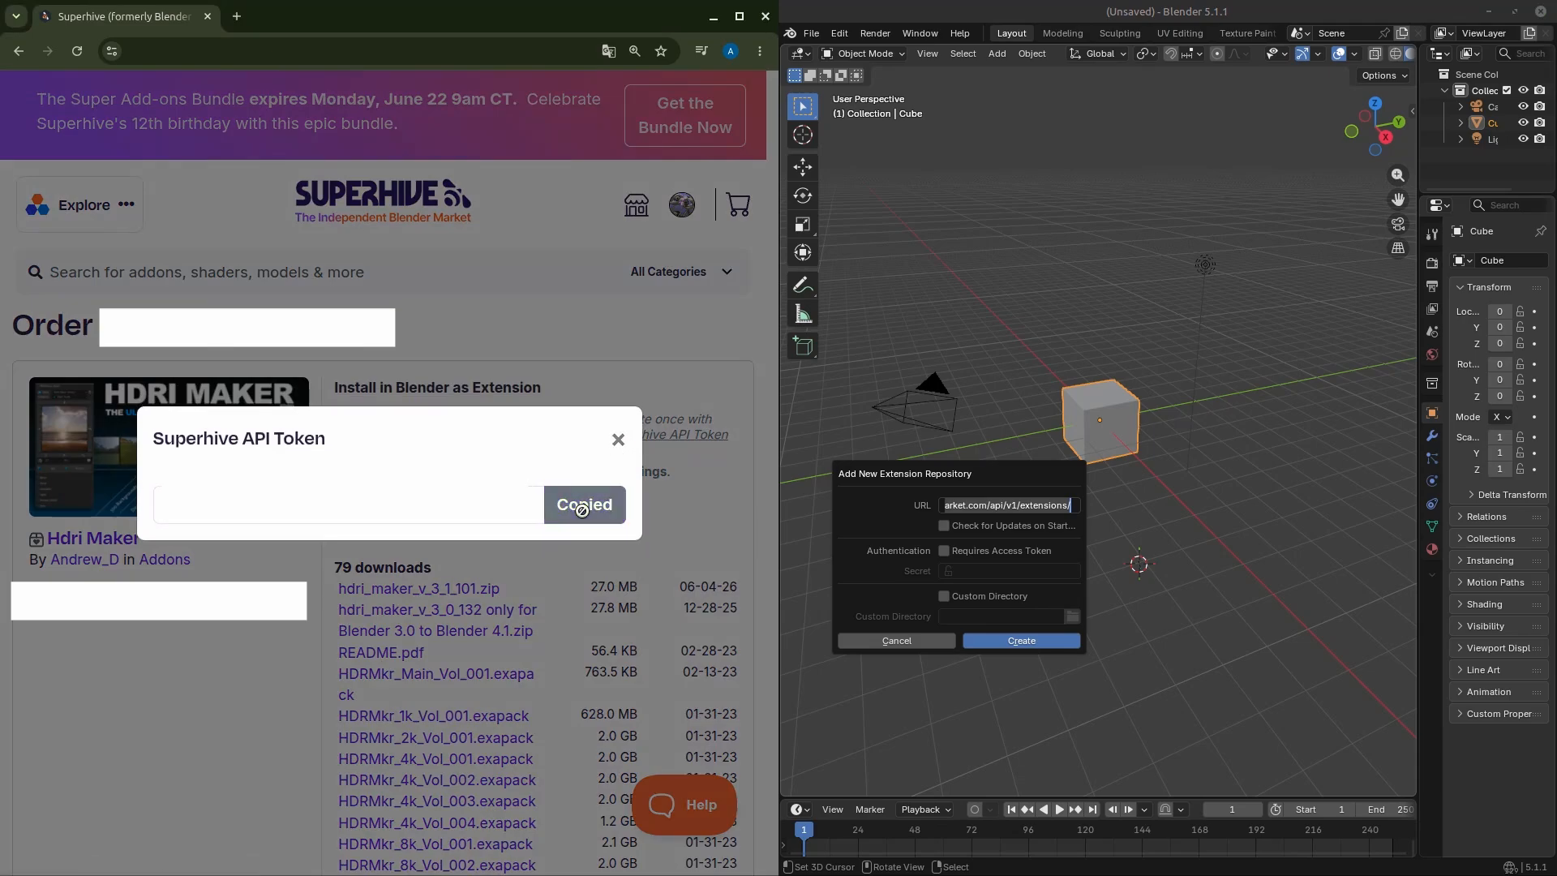
left_click(1002, 591)
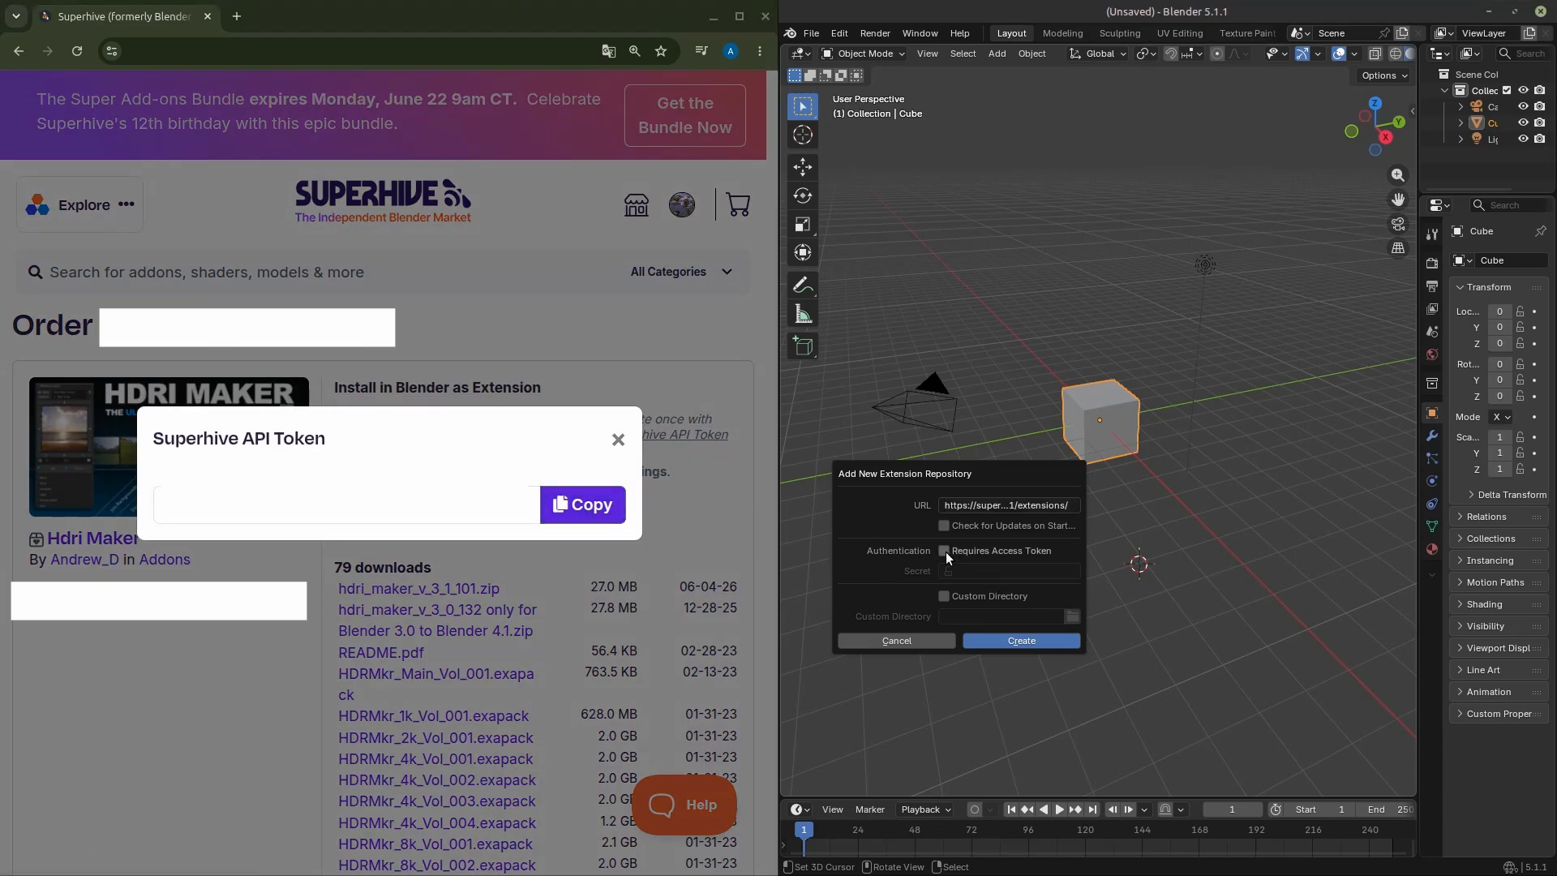
left_click(945, 552)
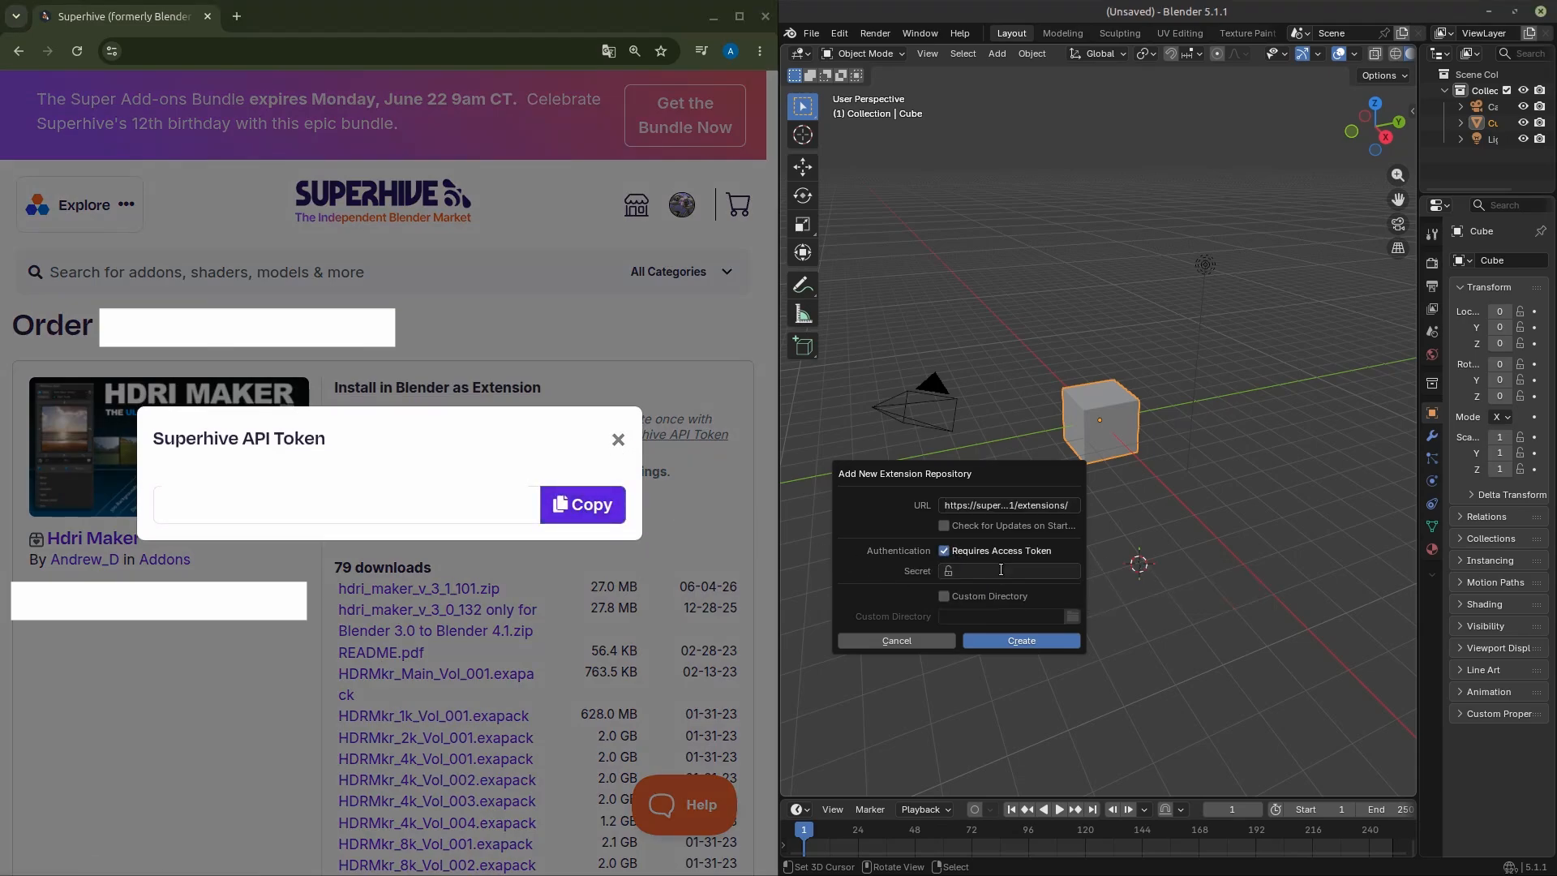
left_click(1000, 570)
key("ctrl+v")
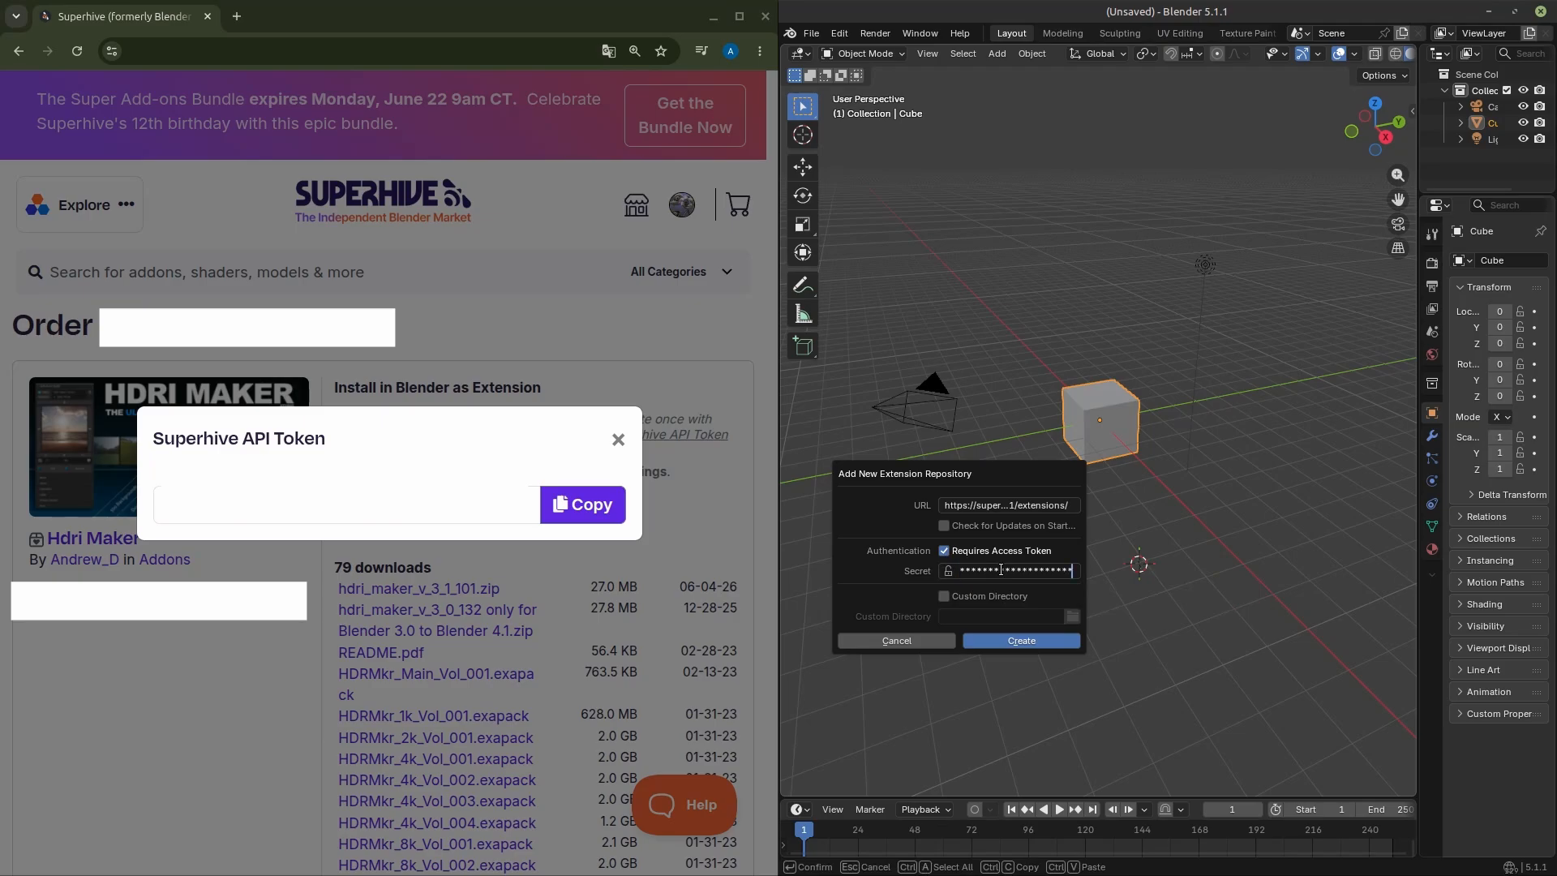
left_click(1010, 640)
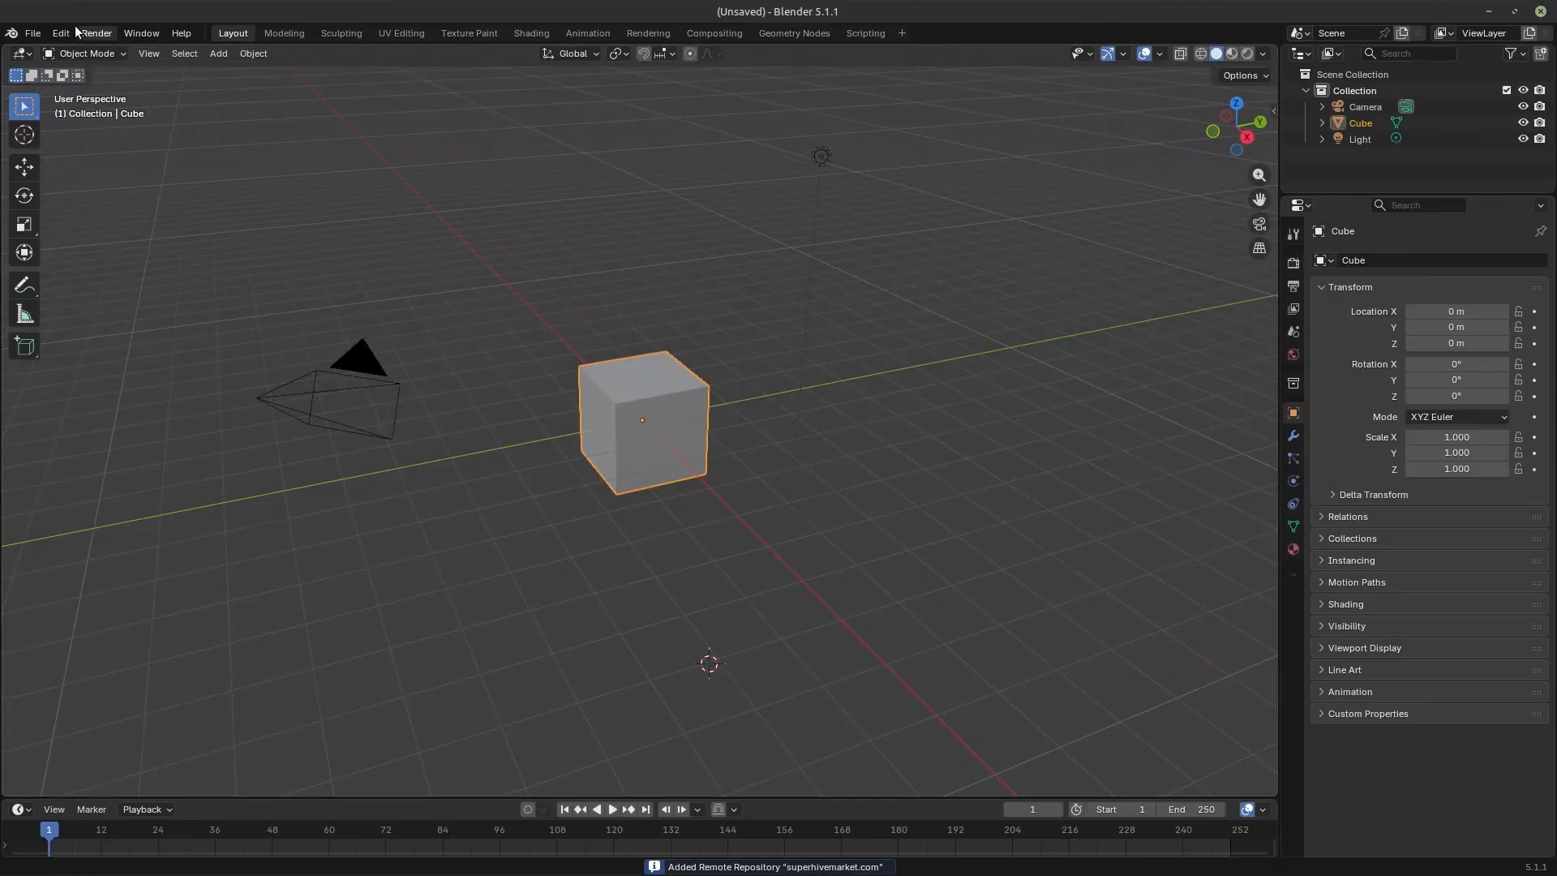
- Search the available extensions in the preferences for "HDRi Mak" and install HDRi Maker
left_click(61, 32)
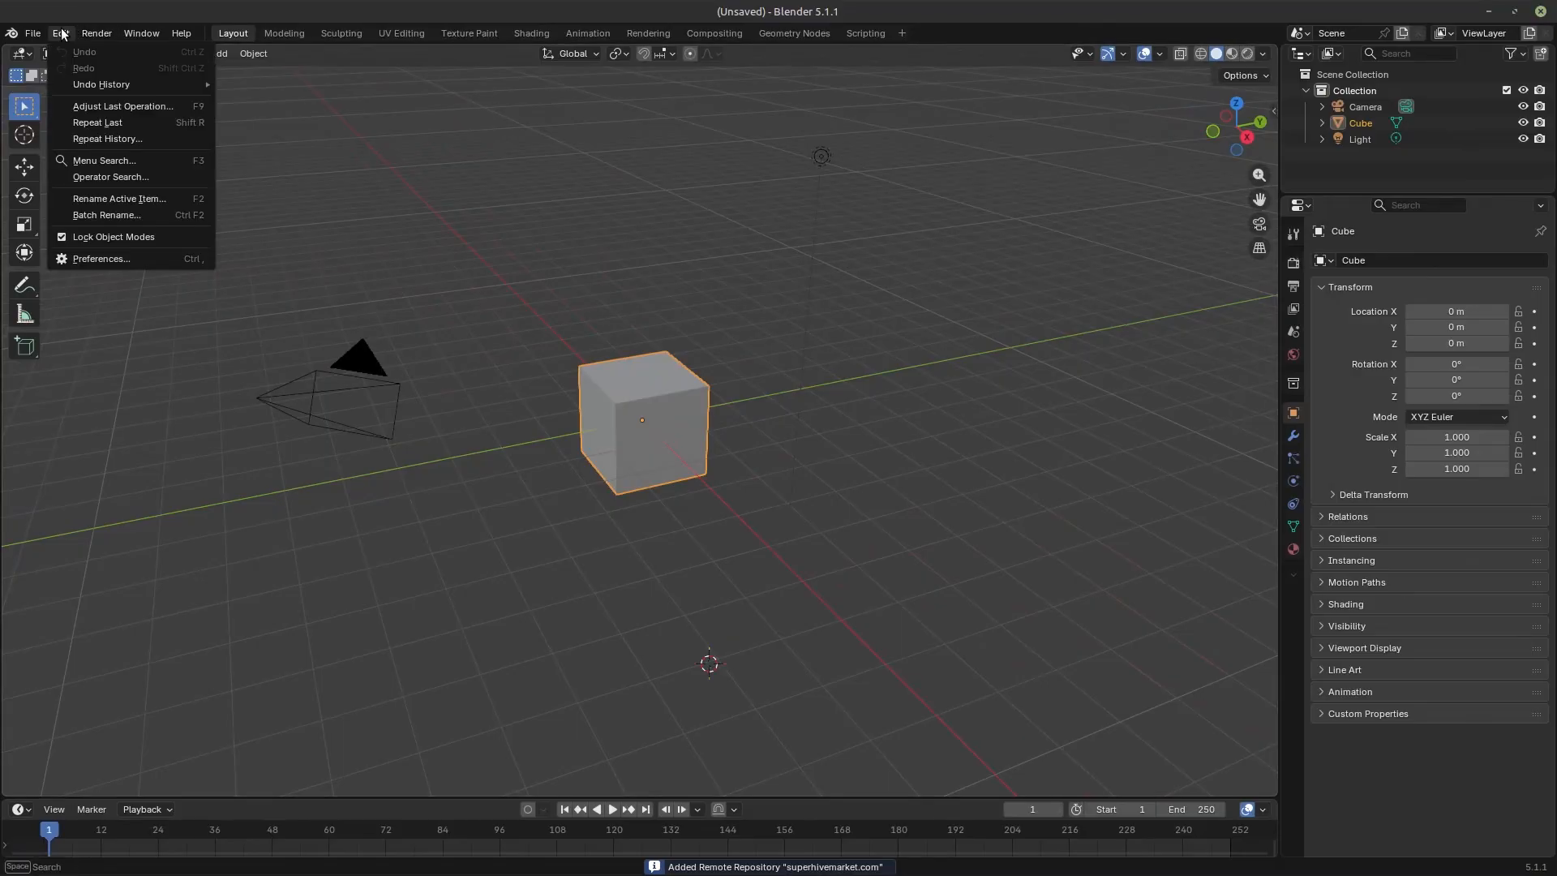
left_click(107, 259)
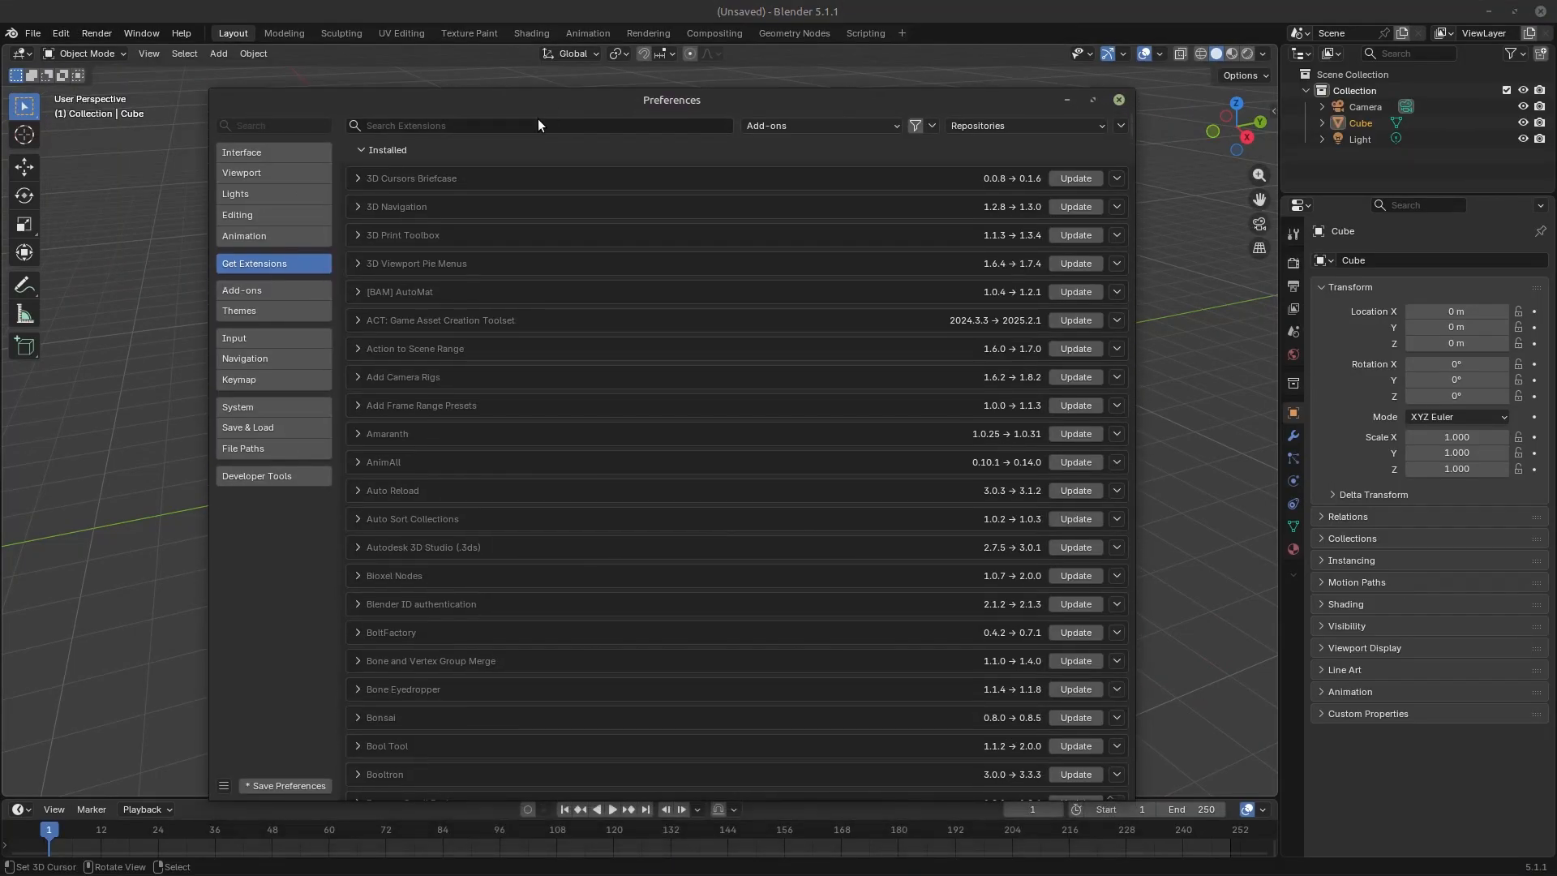
left_click(536, 125)
type("HDRI Mak")
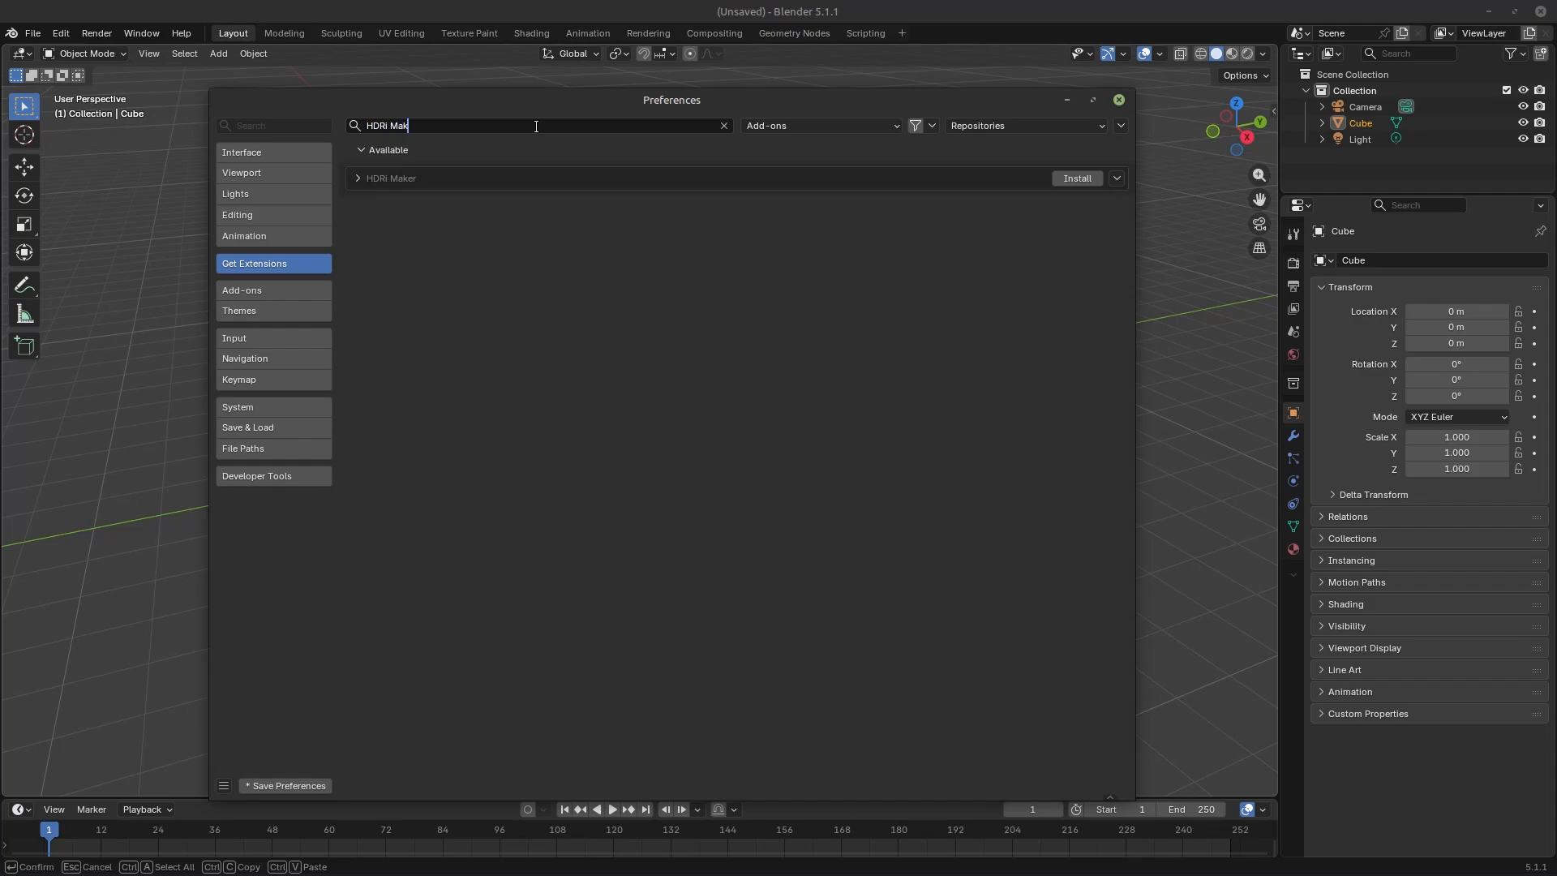
key("Return")
left_click(362, 180)
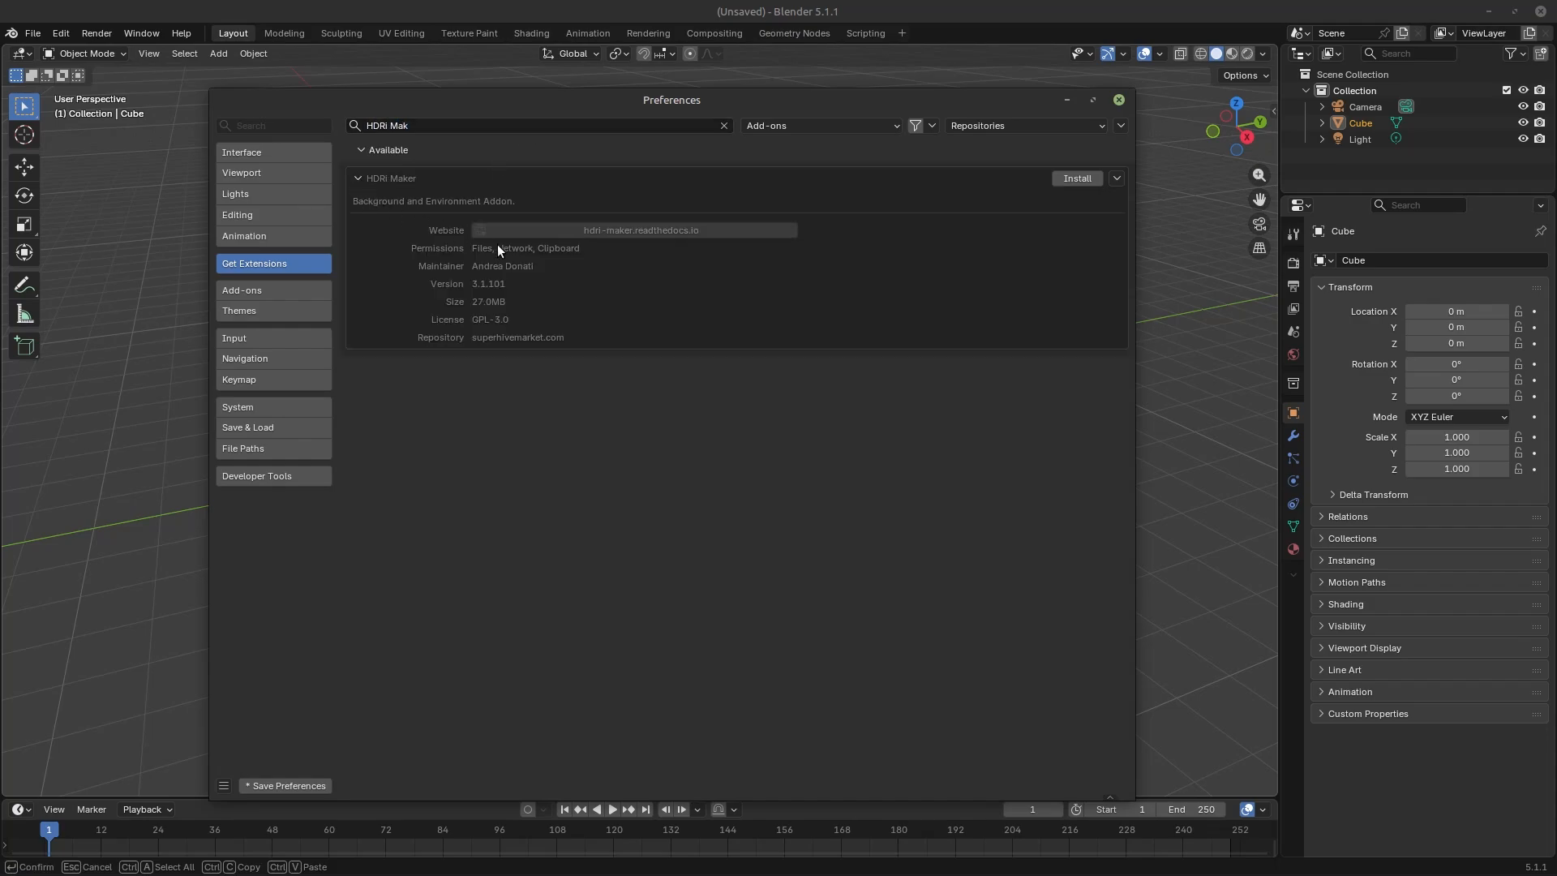
left_click(1077, 178)
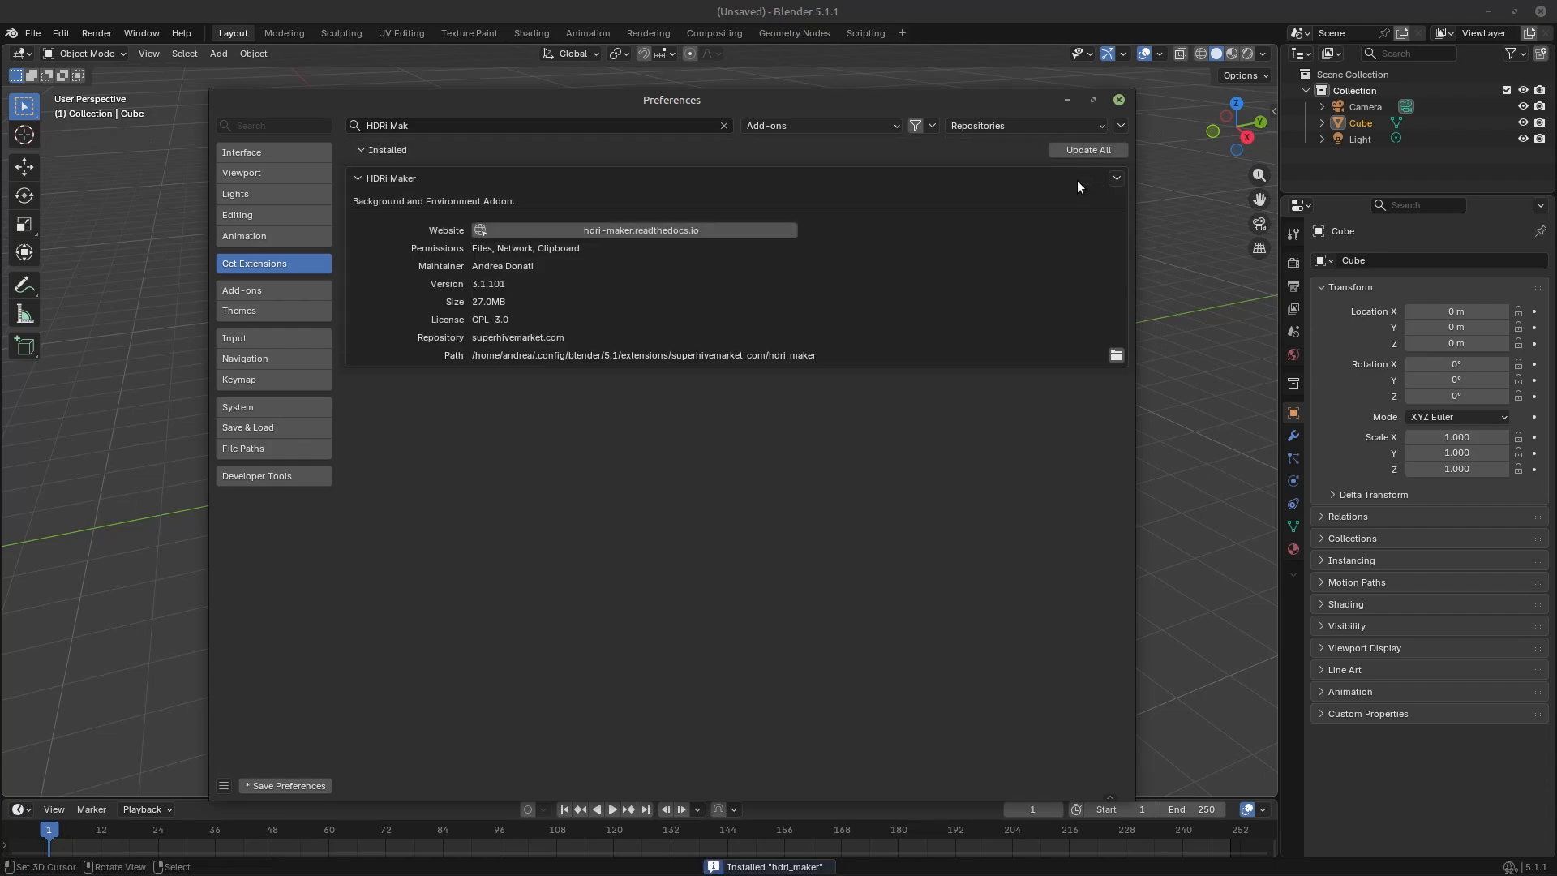
- Search the installed add-ons for "HDRi Ma" and expand the HDRi Maker entry to check its details
left_click(253, 291)
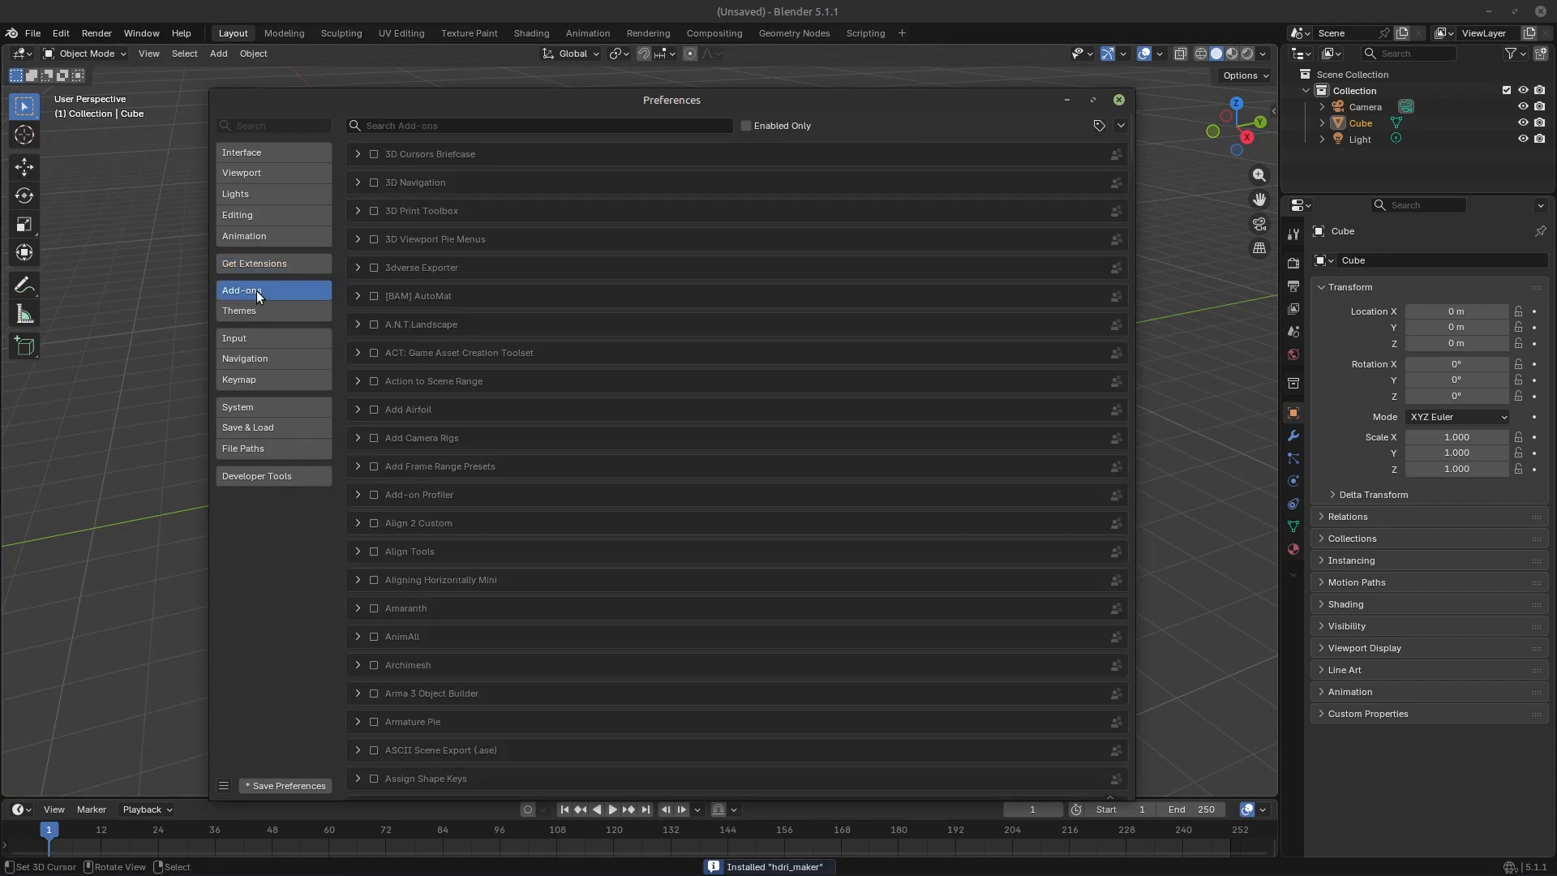
left_click(508, 128)
type("HDRi Ma")
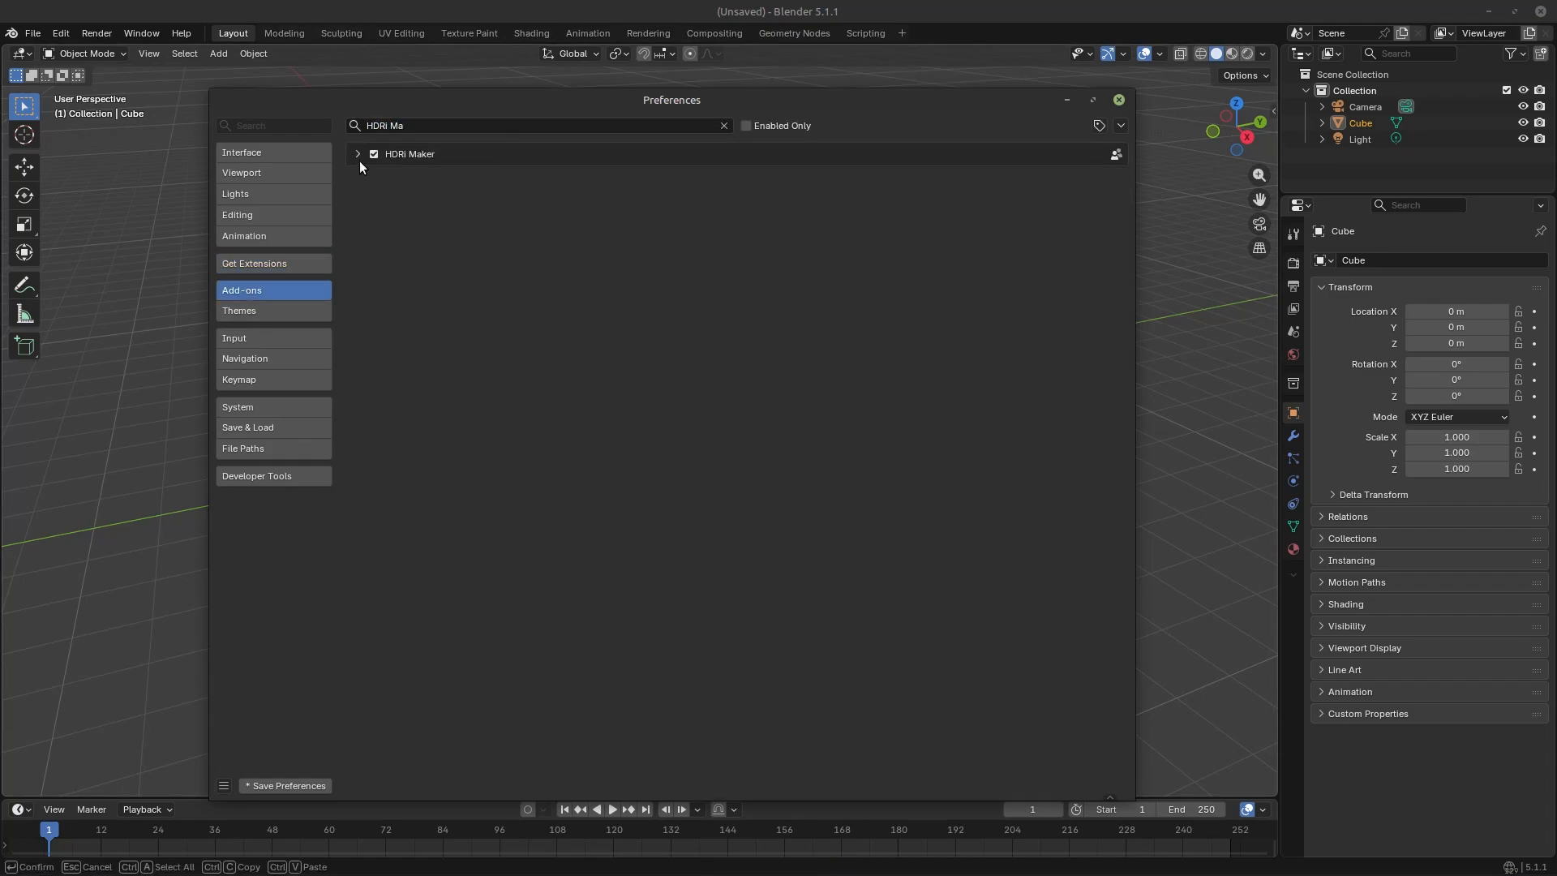
left_click(358, 155)
left_click_drag(759, 98, 621, 88)
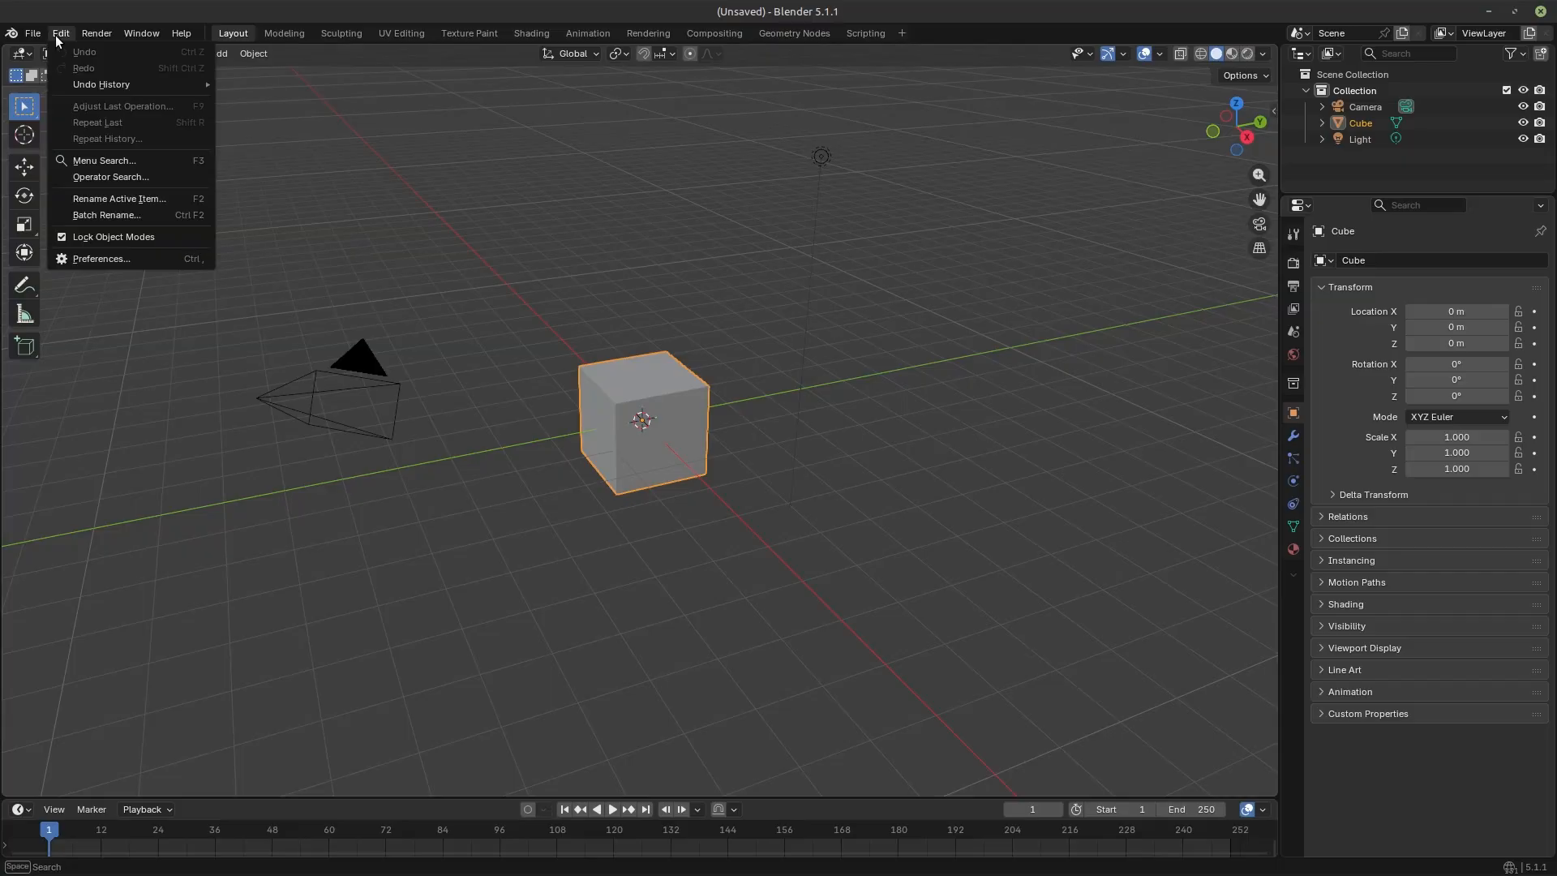
- Reopen the preferences, find the installed HDRi Maker extension with "HDRi Ma" and update it
left_click(99, 255)
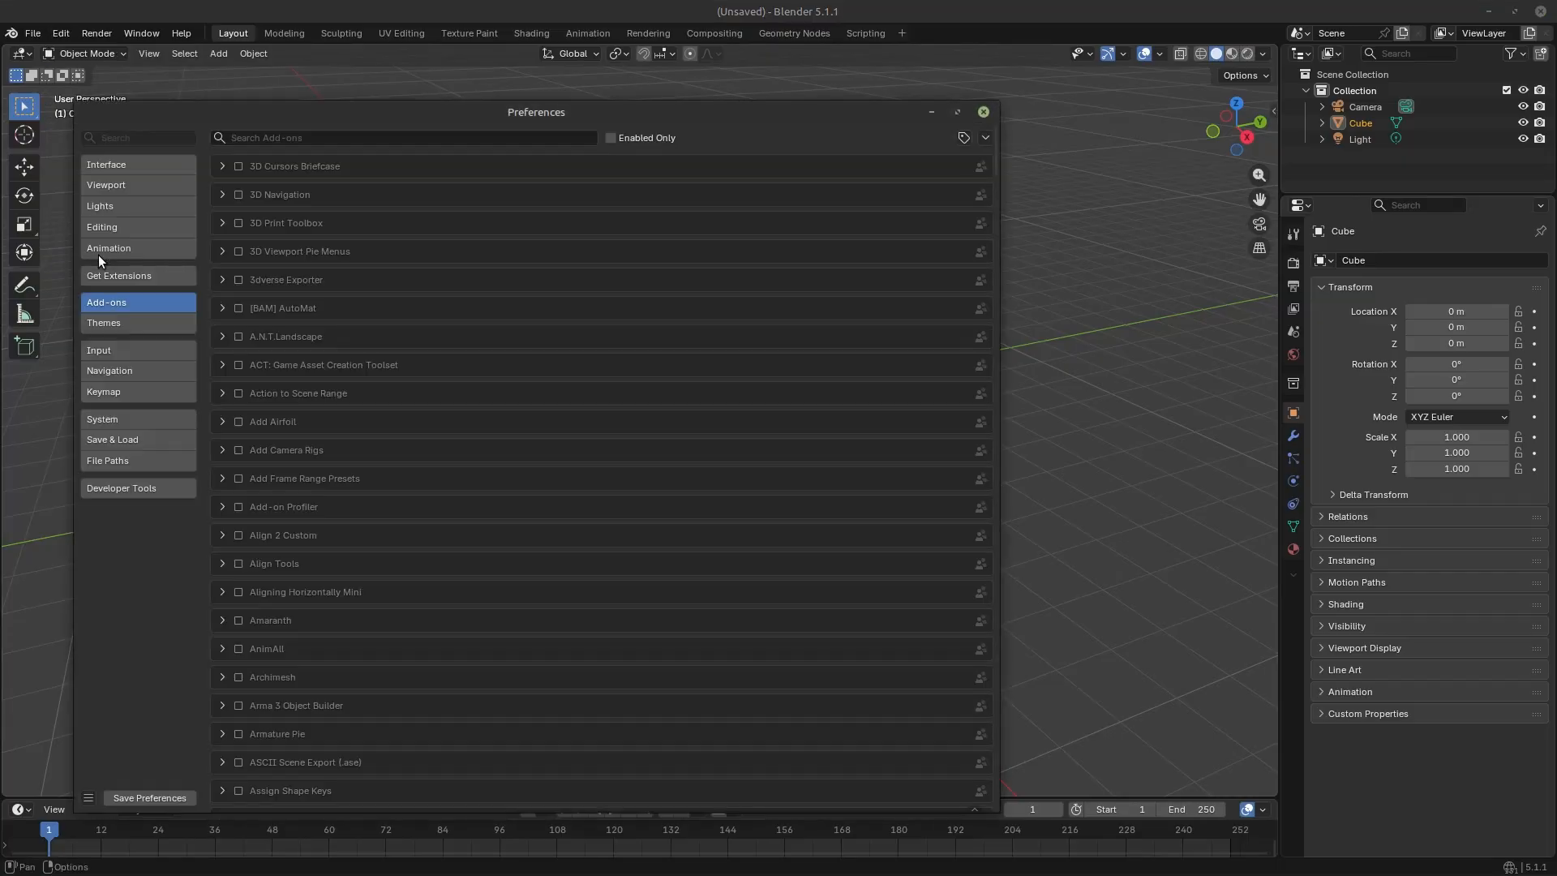
left_click(319, 137)
type("HDRi Ma")
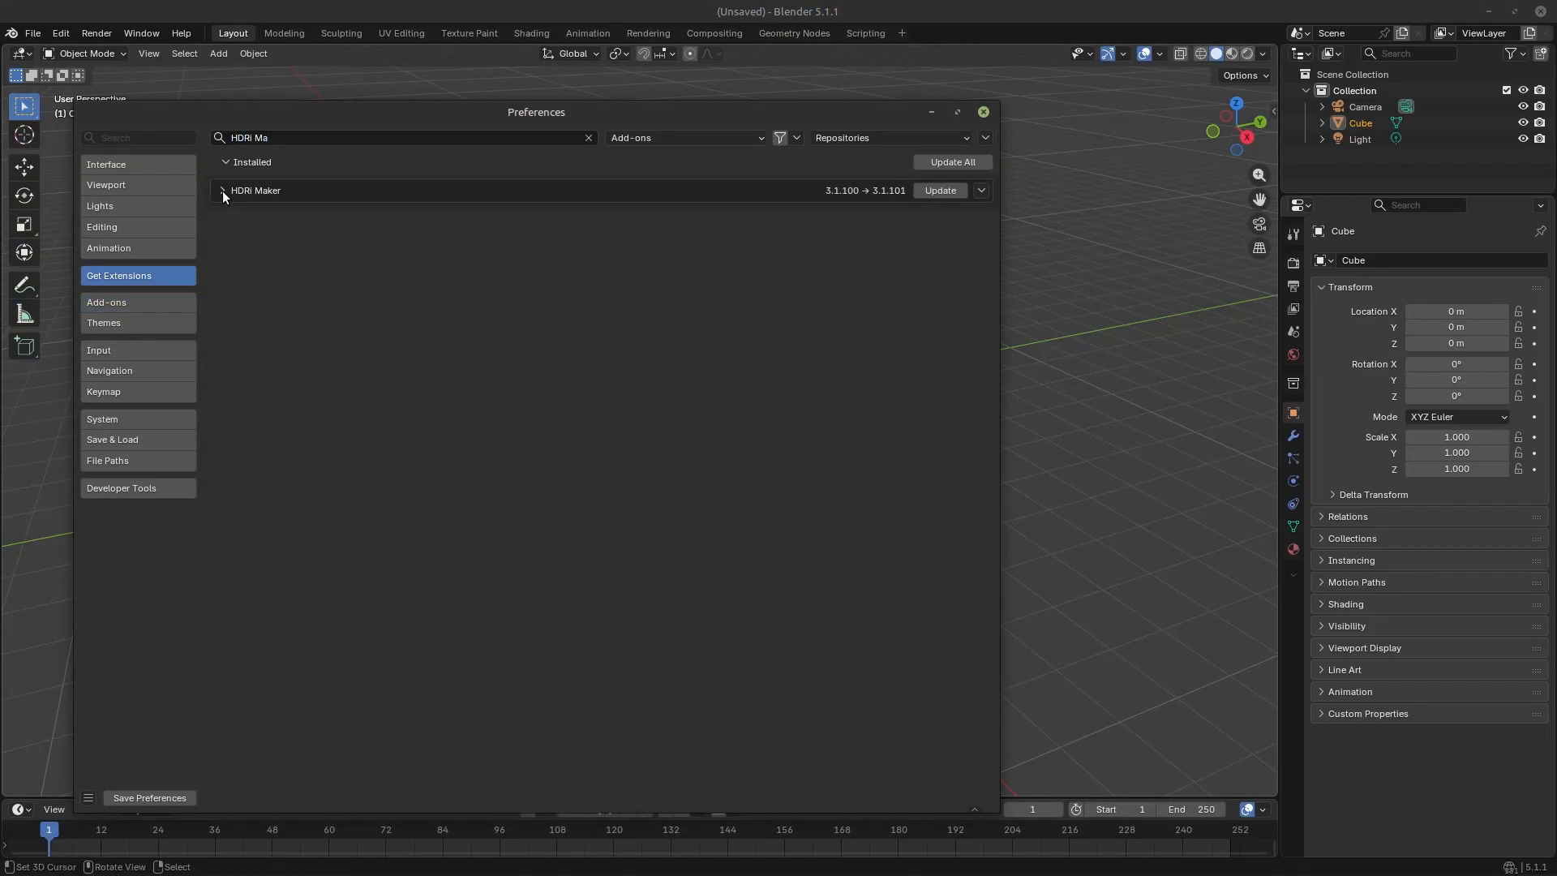
left_click(222, 190)
left_click(934, 193)
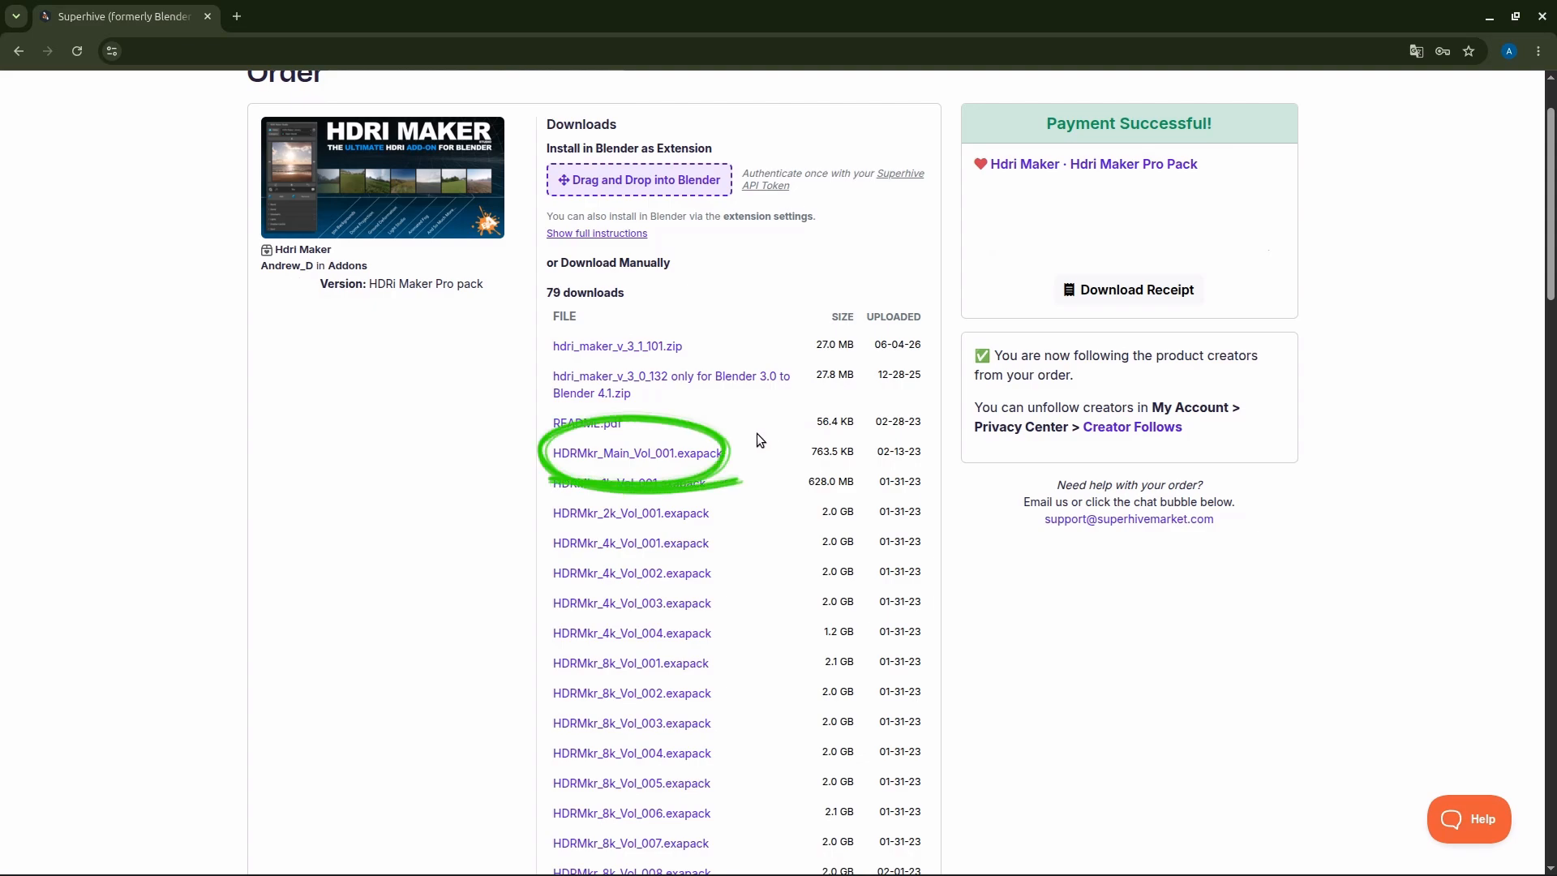
- Switch to the Superhive order page and download the HDRMkr_Main_Vol_001, HDRMkr_1k_Vol_001 and HDRMkr_2k_Vol_001 exapack files
left_click(606, 451)
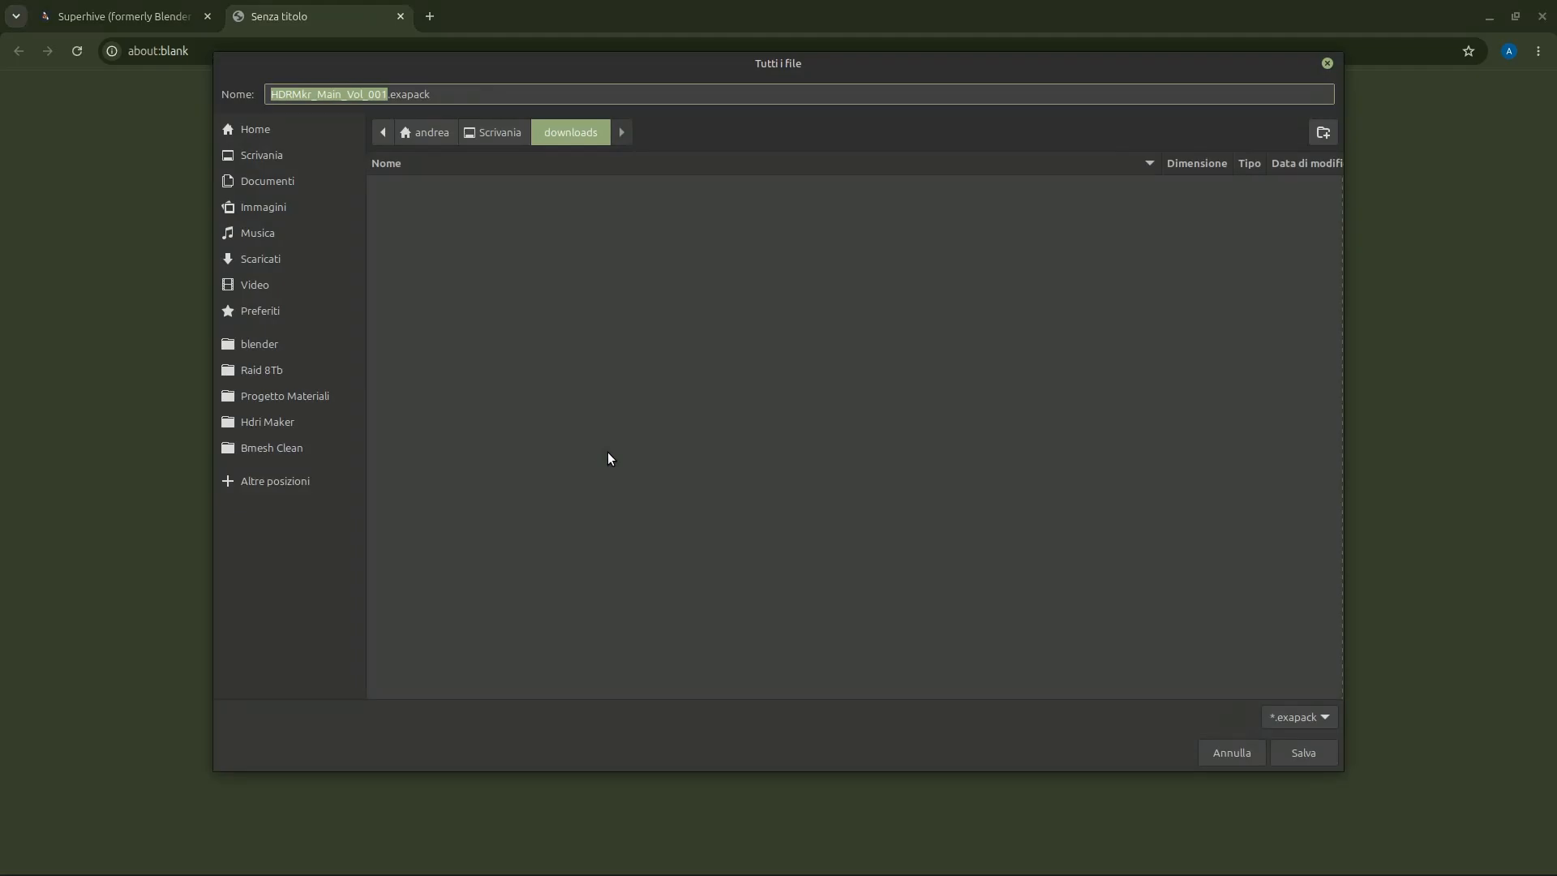
left_click(1315, 750)
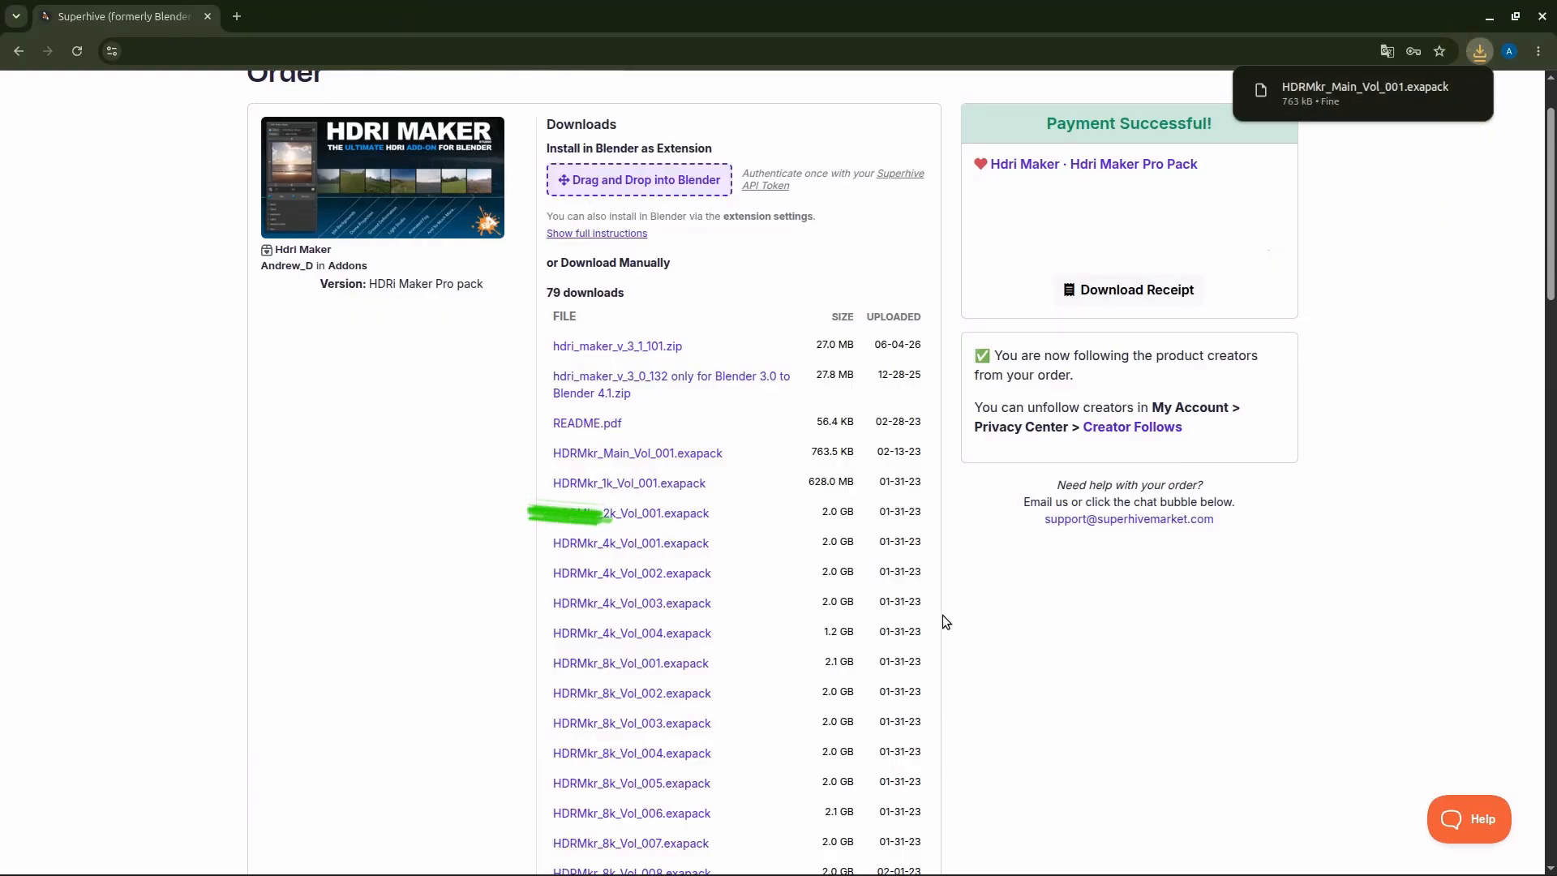
left_click(687, 490)
left_click(1286, 752)
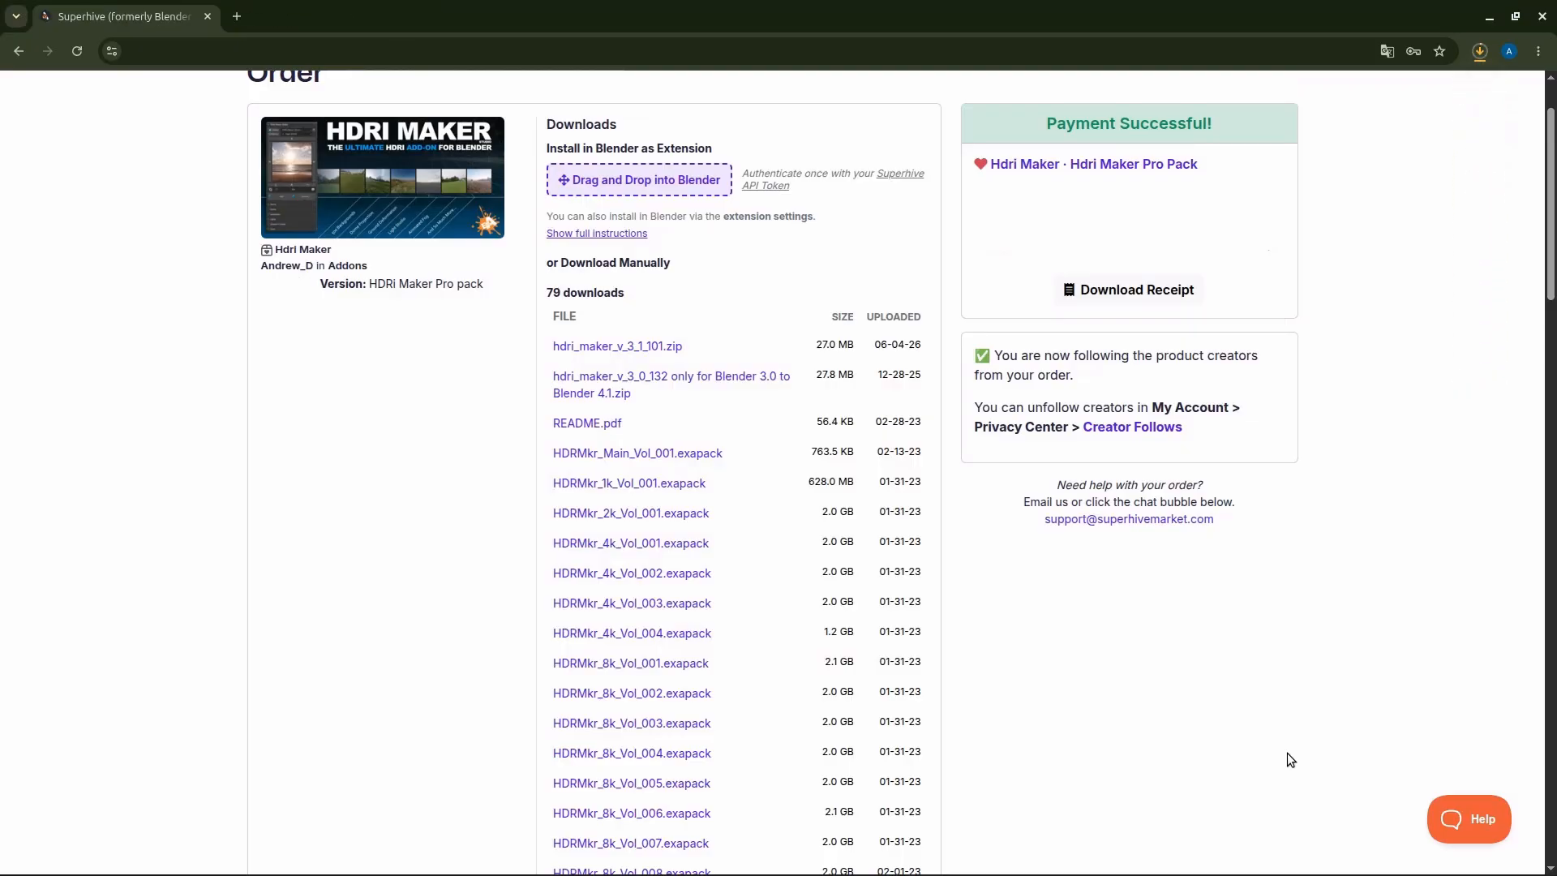
left_click(679, 516)
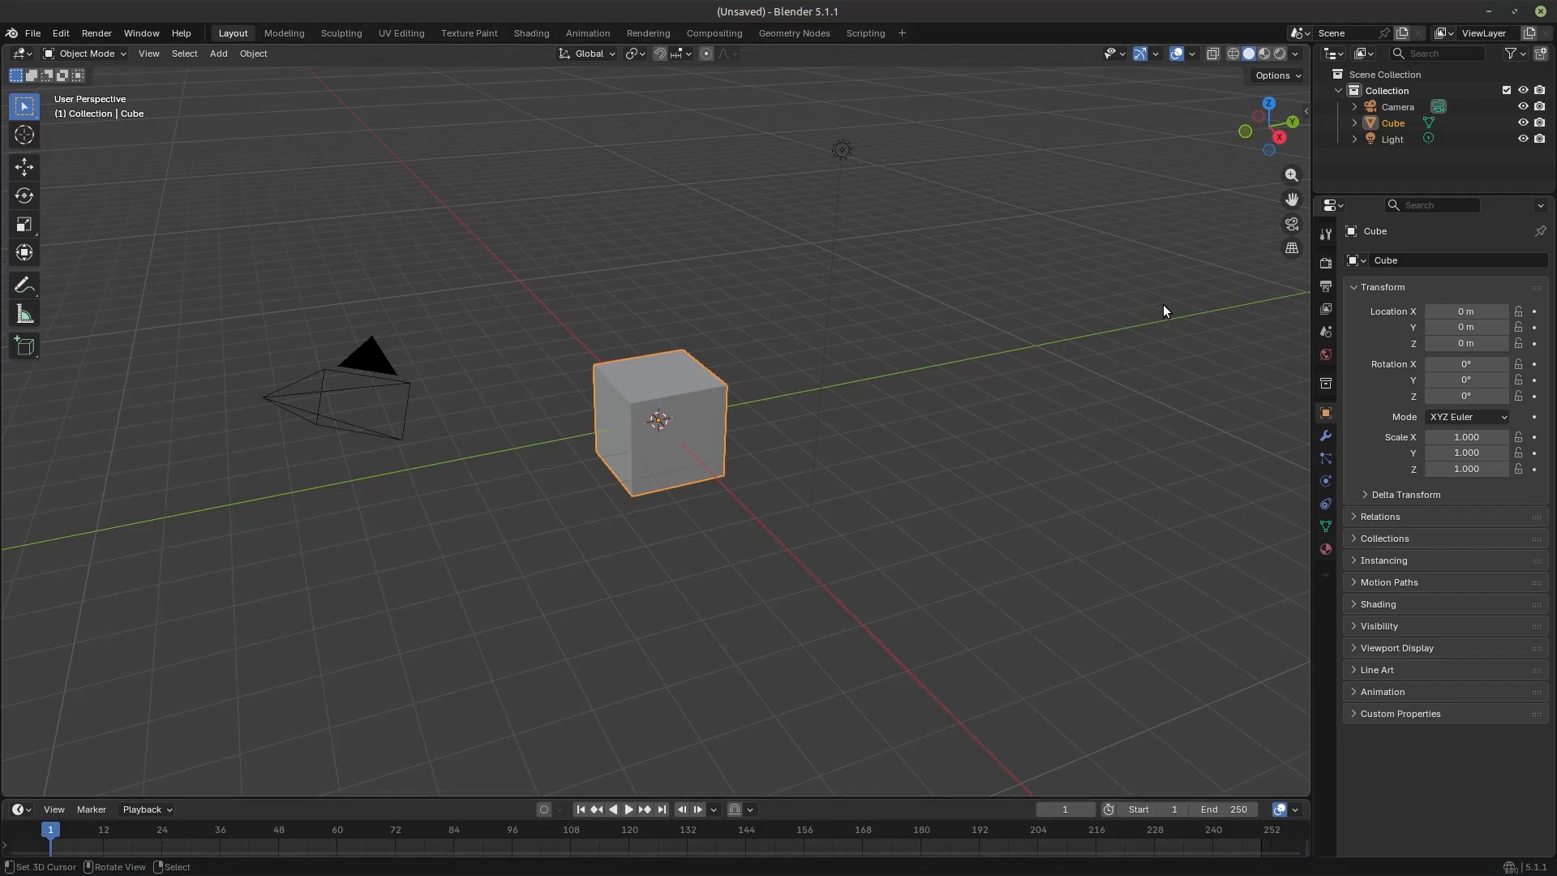
- Switch to Blender, open HDRi Maker's library installation settings and set the Default Library path to installation_example_folder
key("n")
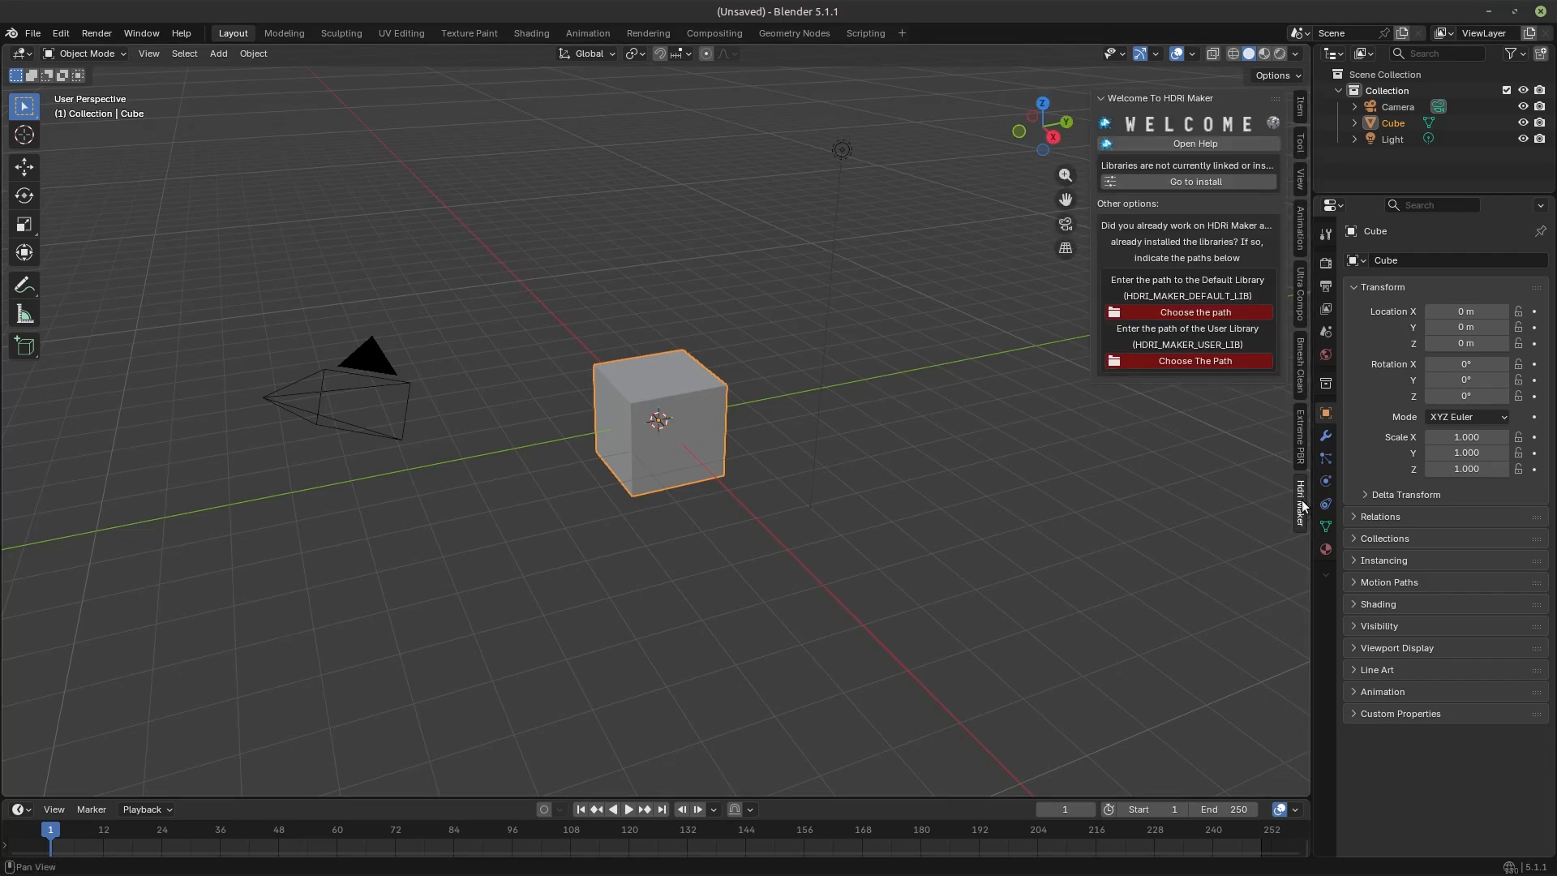
left_click(1214, 181)
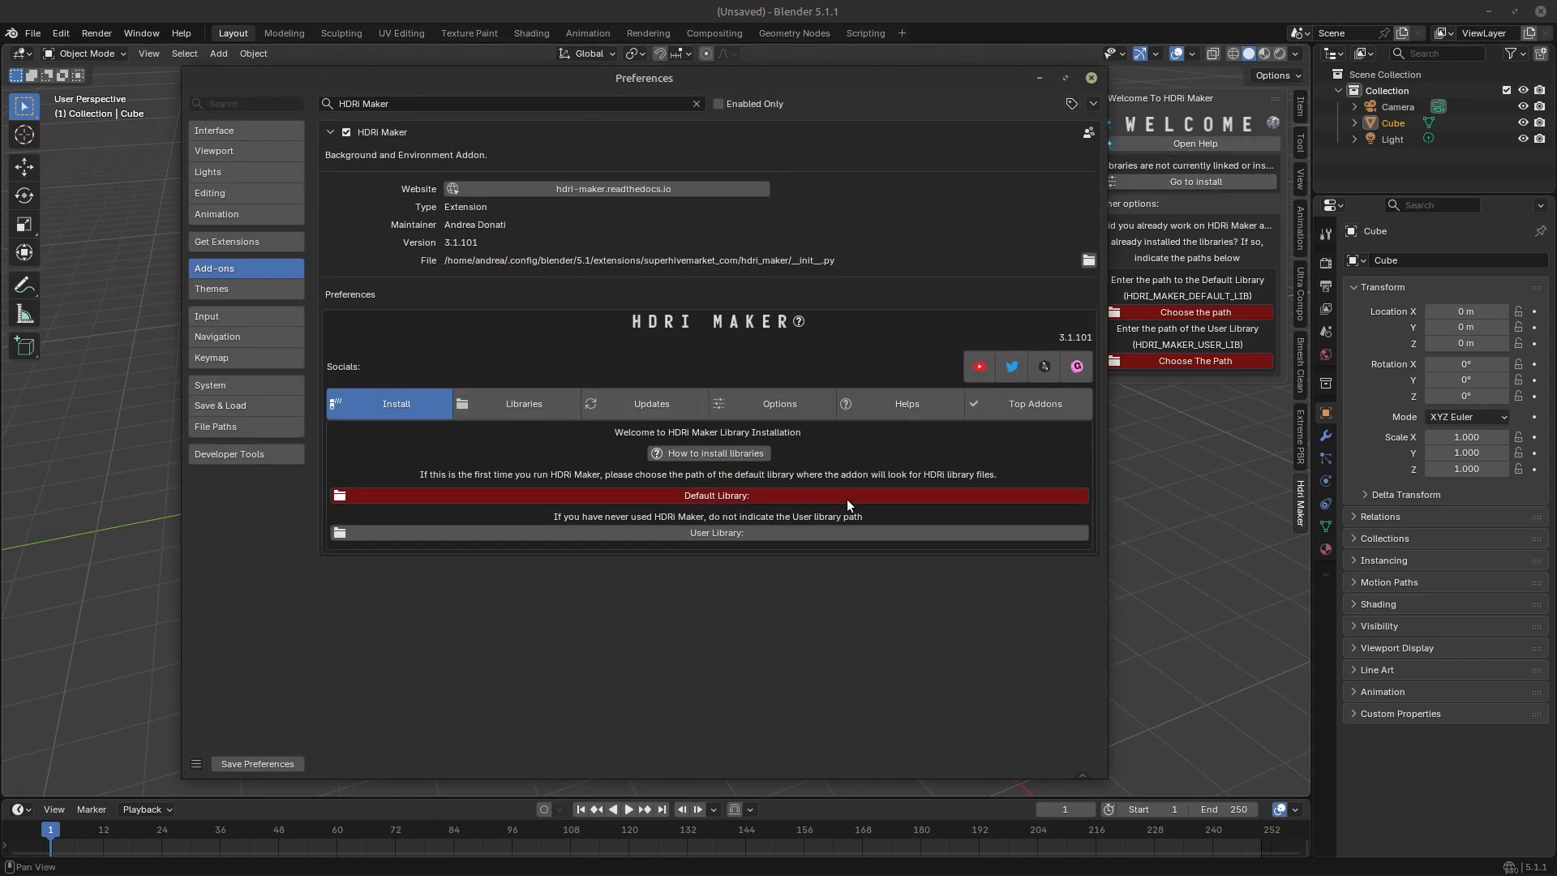
left_click(729, 496)
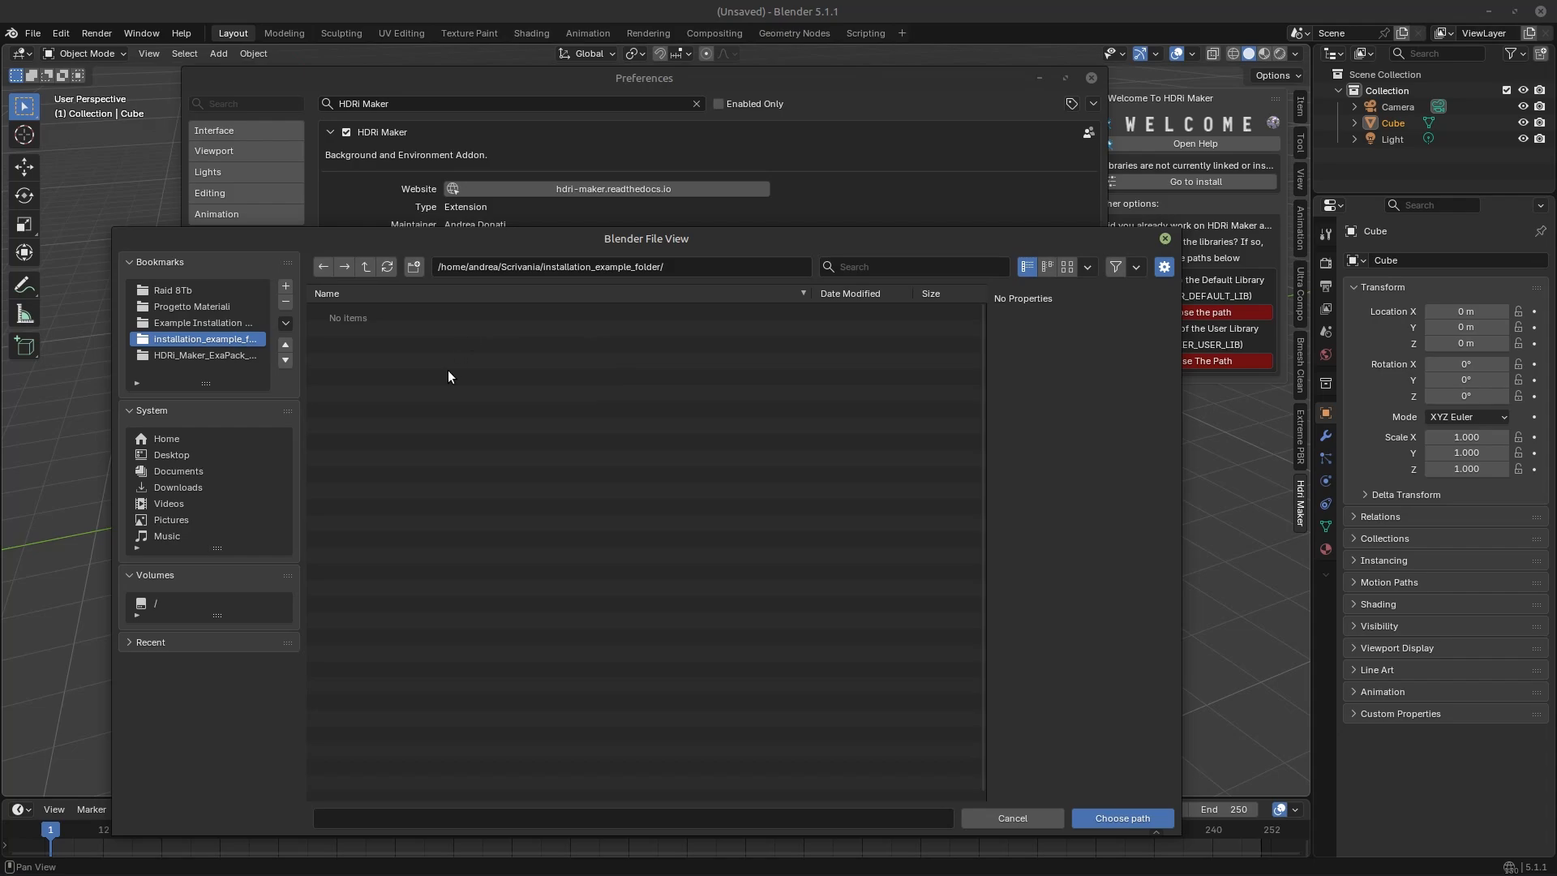
left_click(1145, 817)
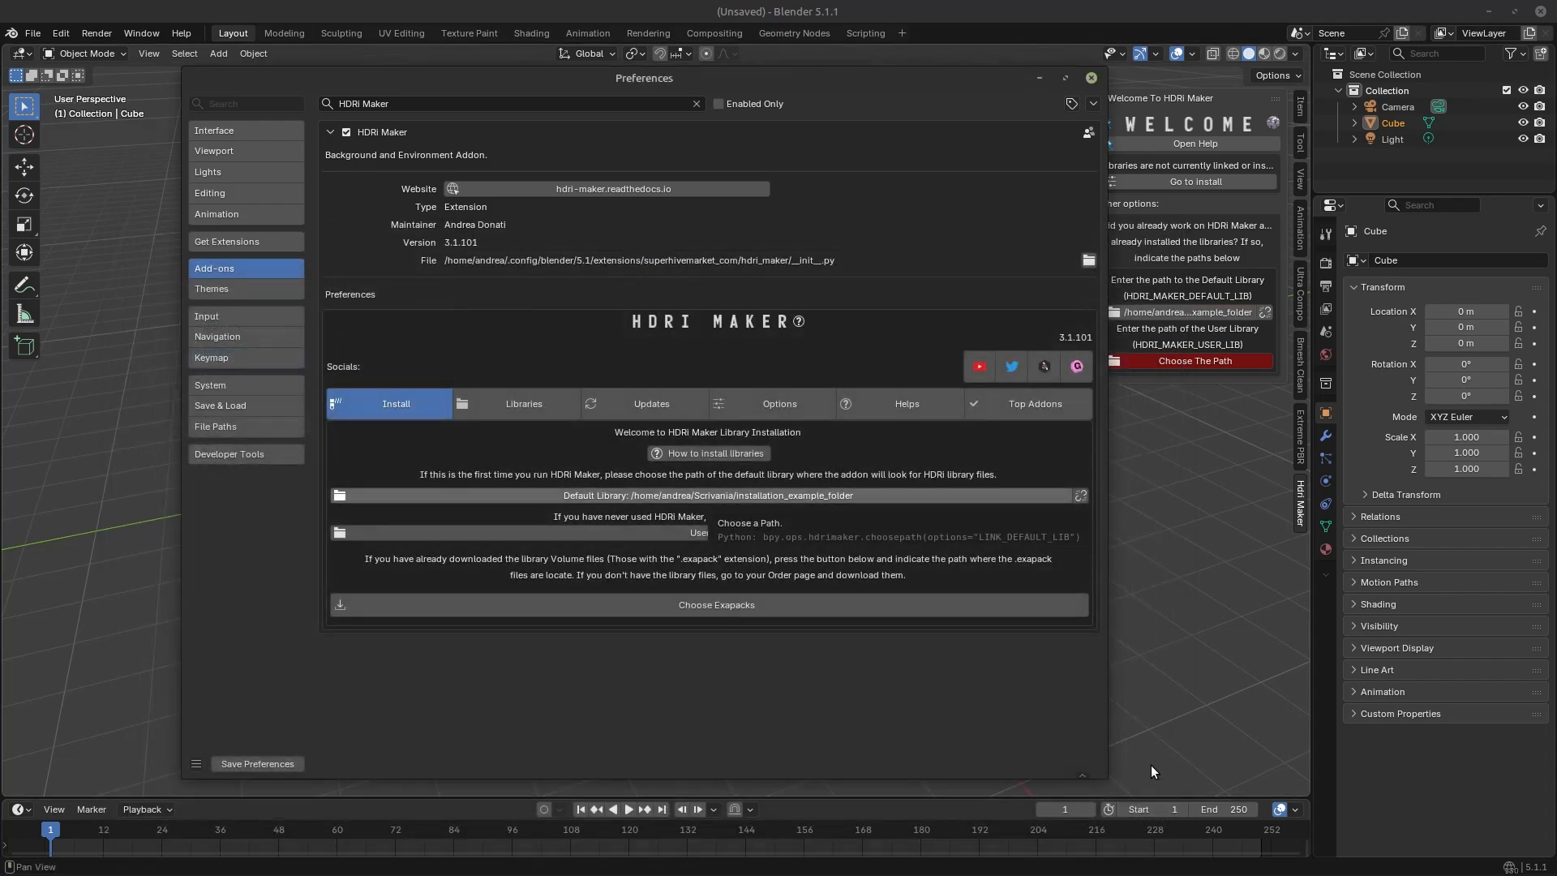
- Choose every exapack file in the HDRi_Maker_ExaPack_Library folder, from HDRMkr_1k_Vol_001 through HDRMkr_Main_Vol_001, for the HDRi Maker installation
left_click(850, 605)
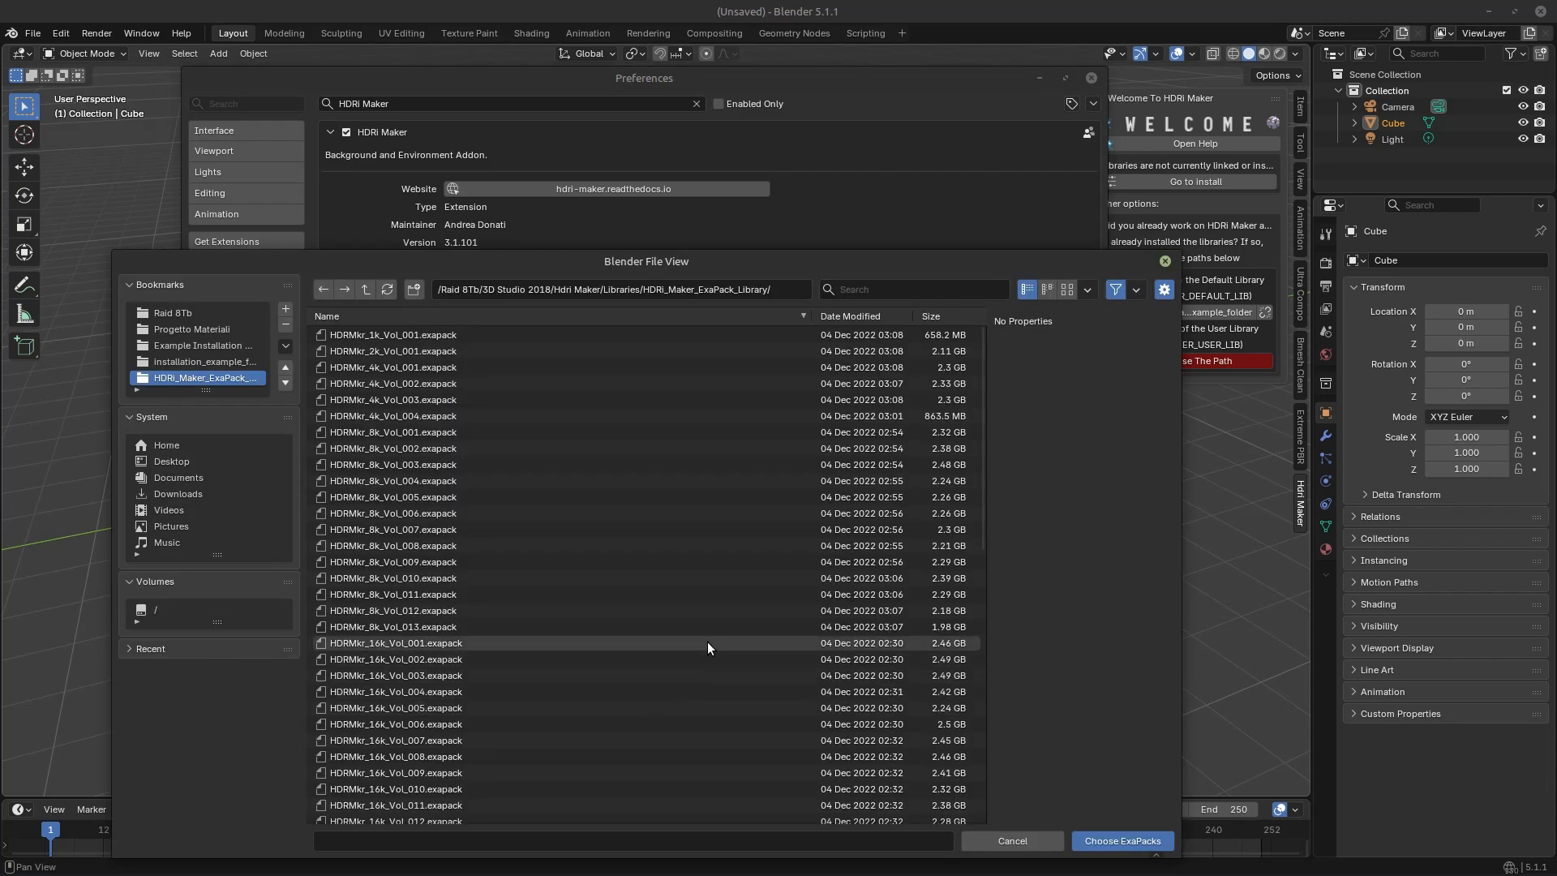
left_click(434, 328)
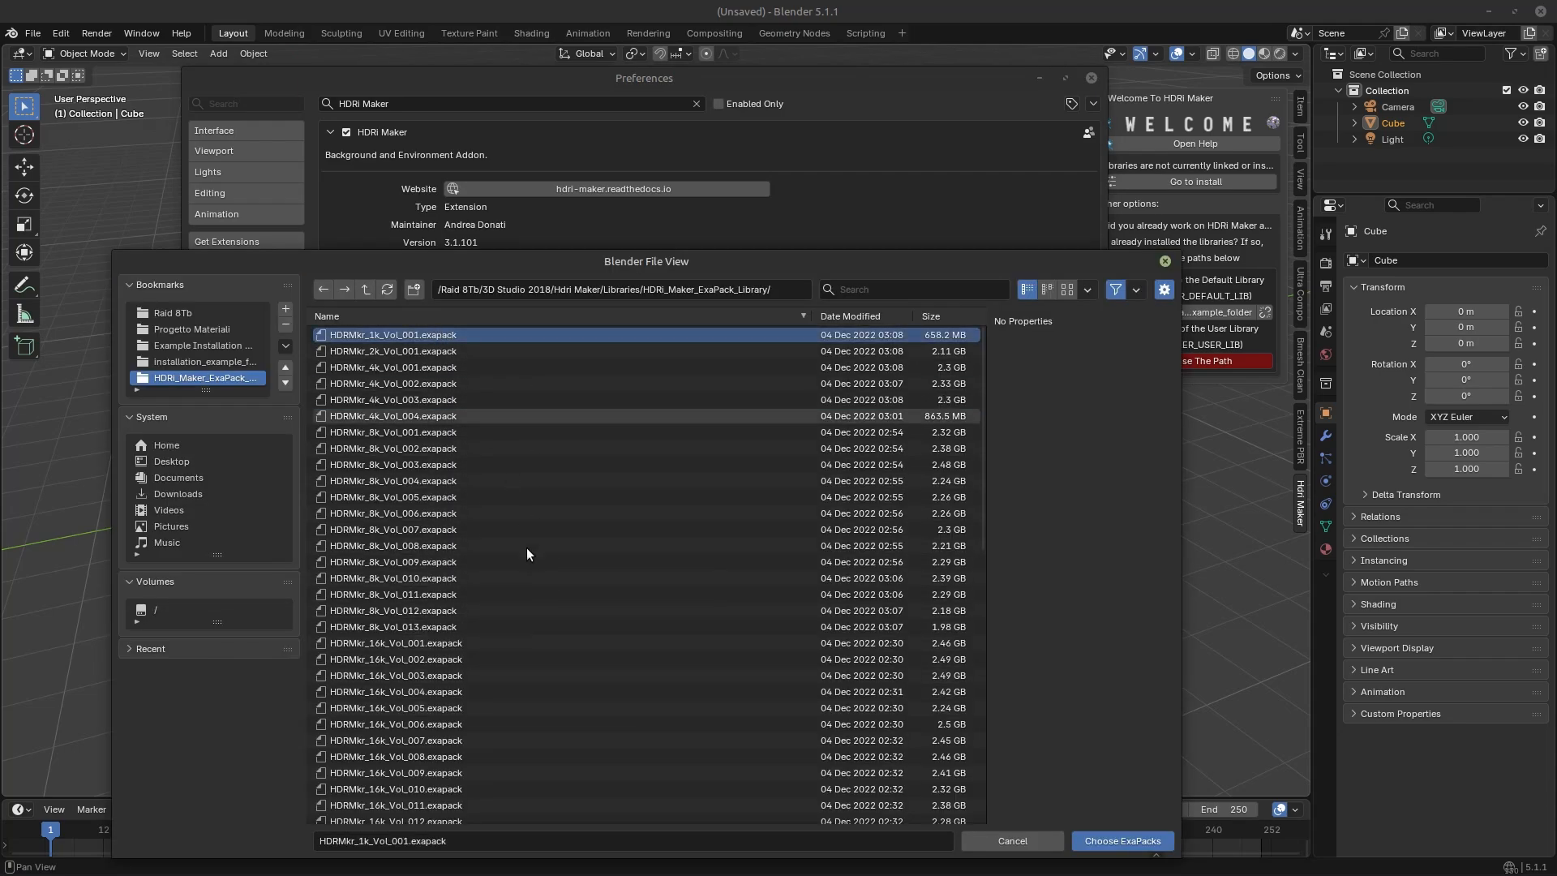
scroll(567, 688, "down", 12)
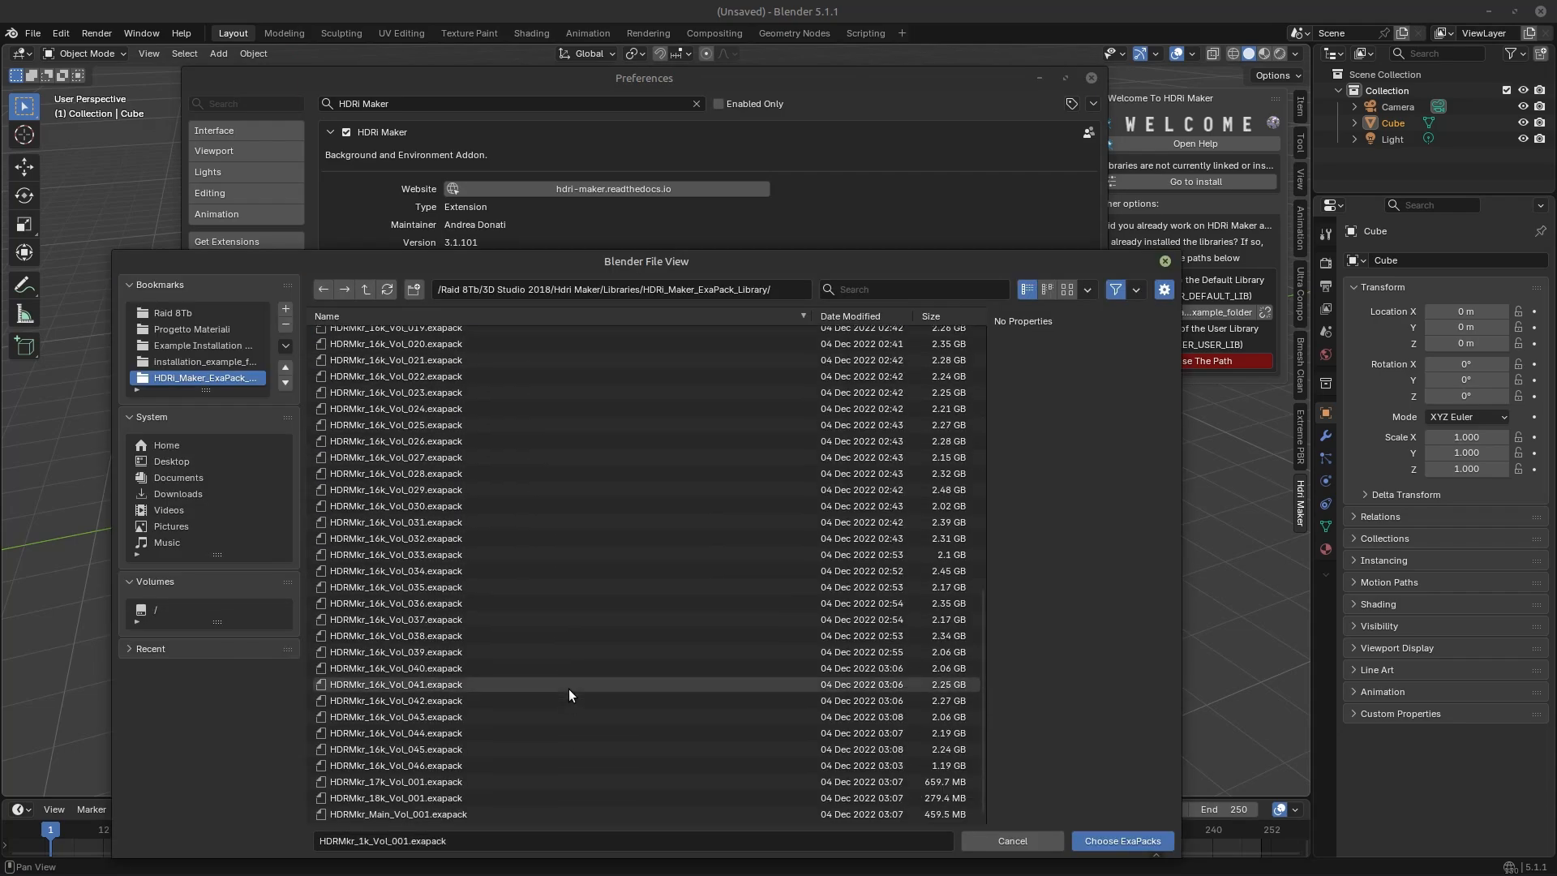
left_click(451, 814, "shift")
scroll(837, 737, "up", 10)
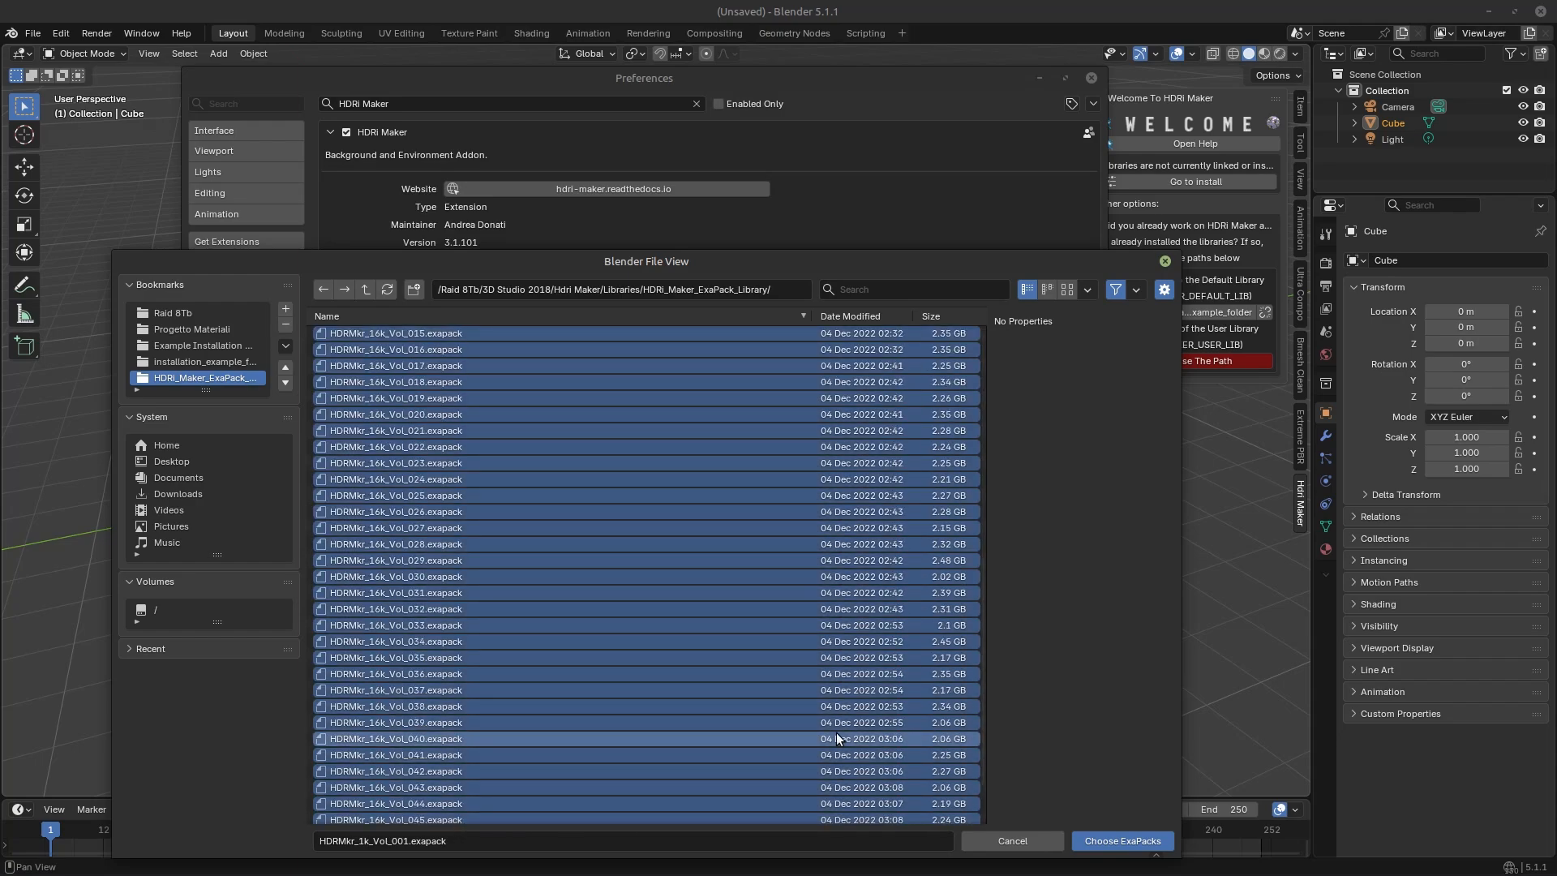
scroll(837, 737, "down", 10)
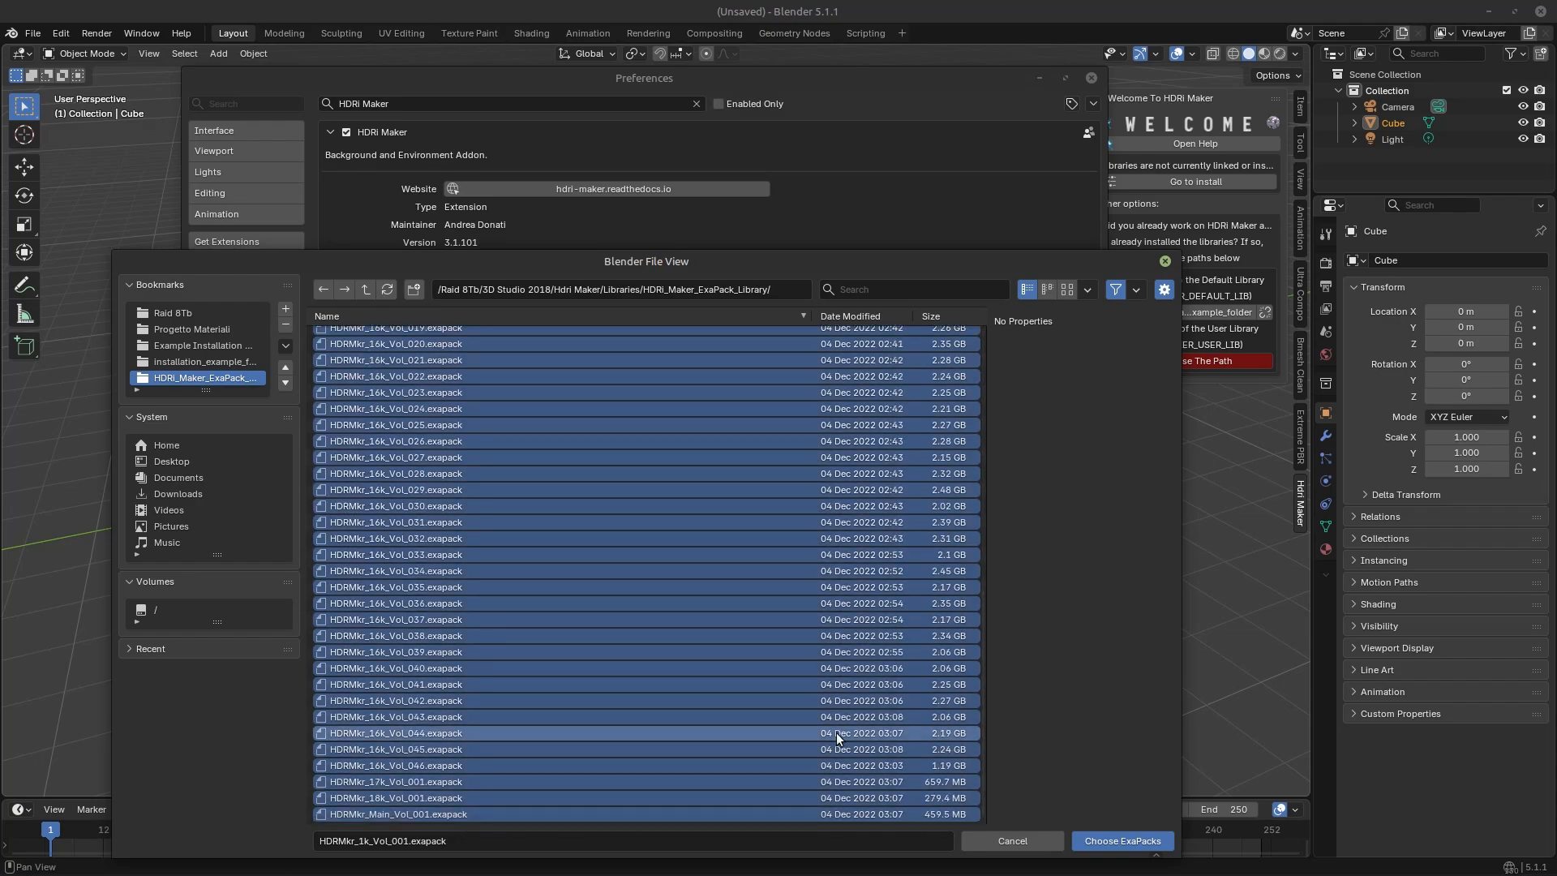
left_click(1134, 841)
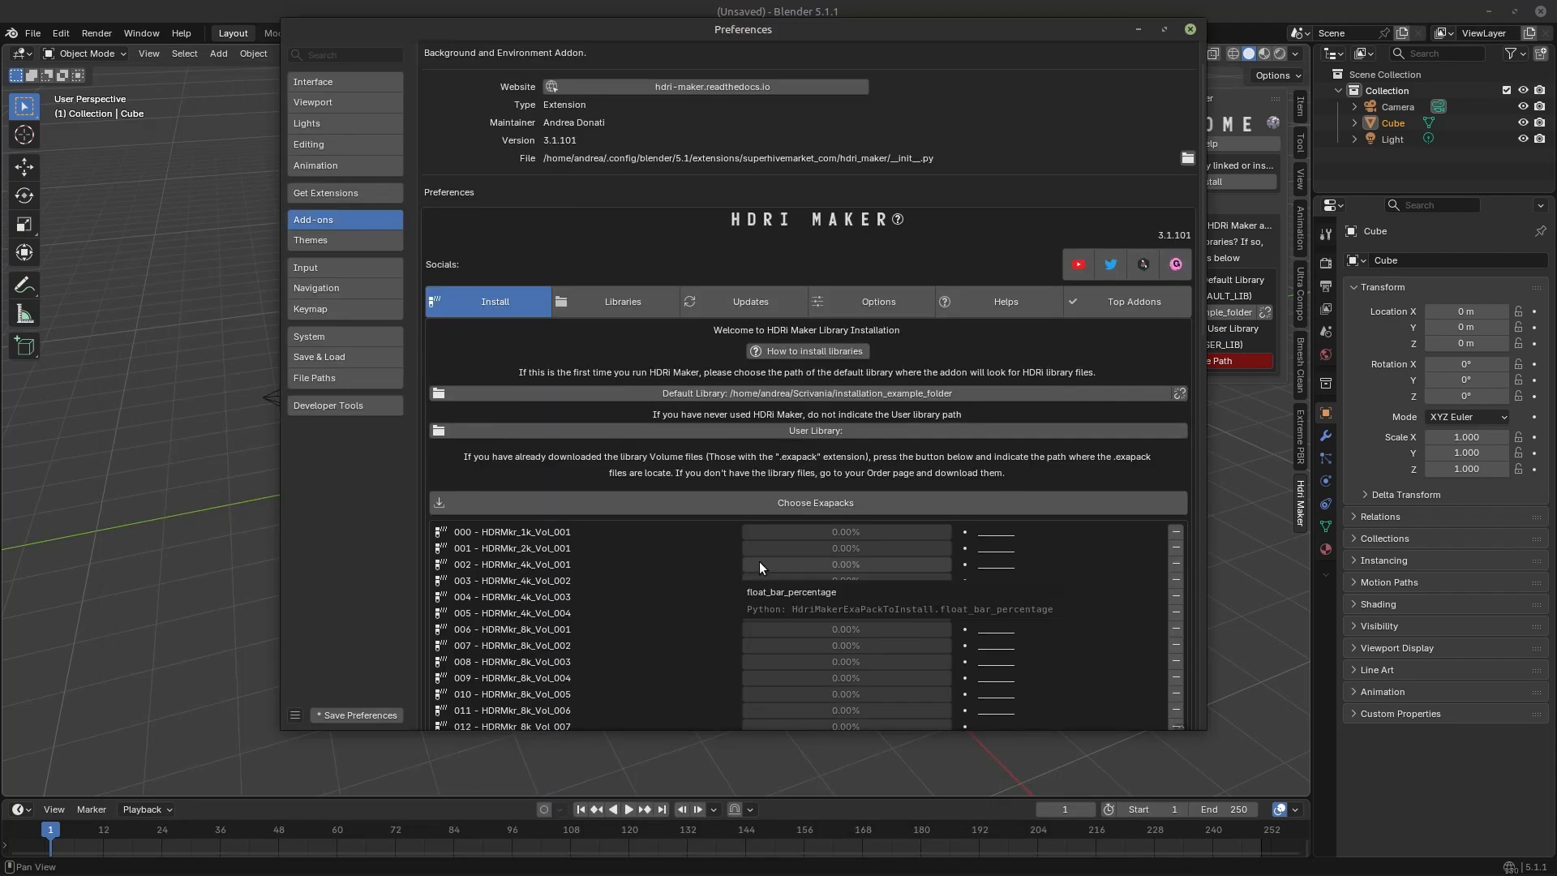
- Start installing the libraries from the listed exapack files, keeping the exapacks after install, and check the overall progress
scroll(760, 565, "down", 15)
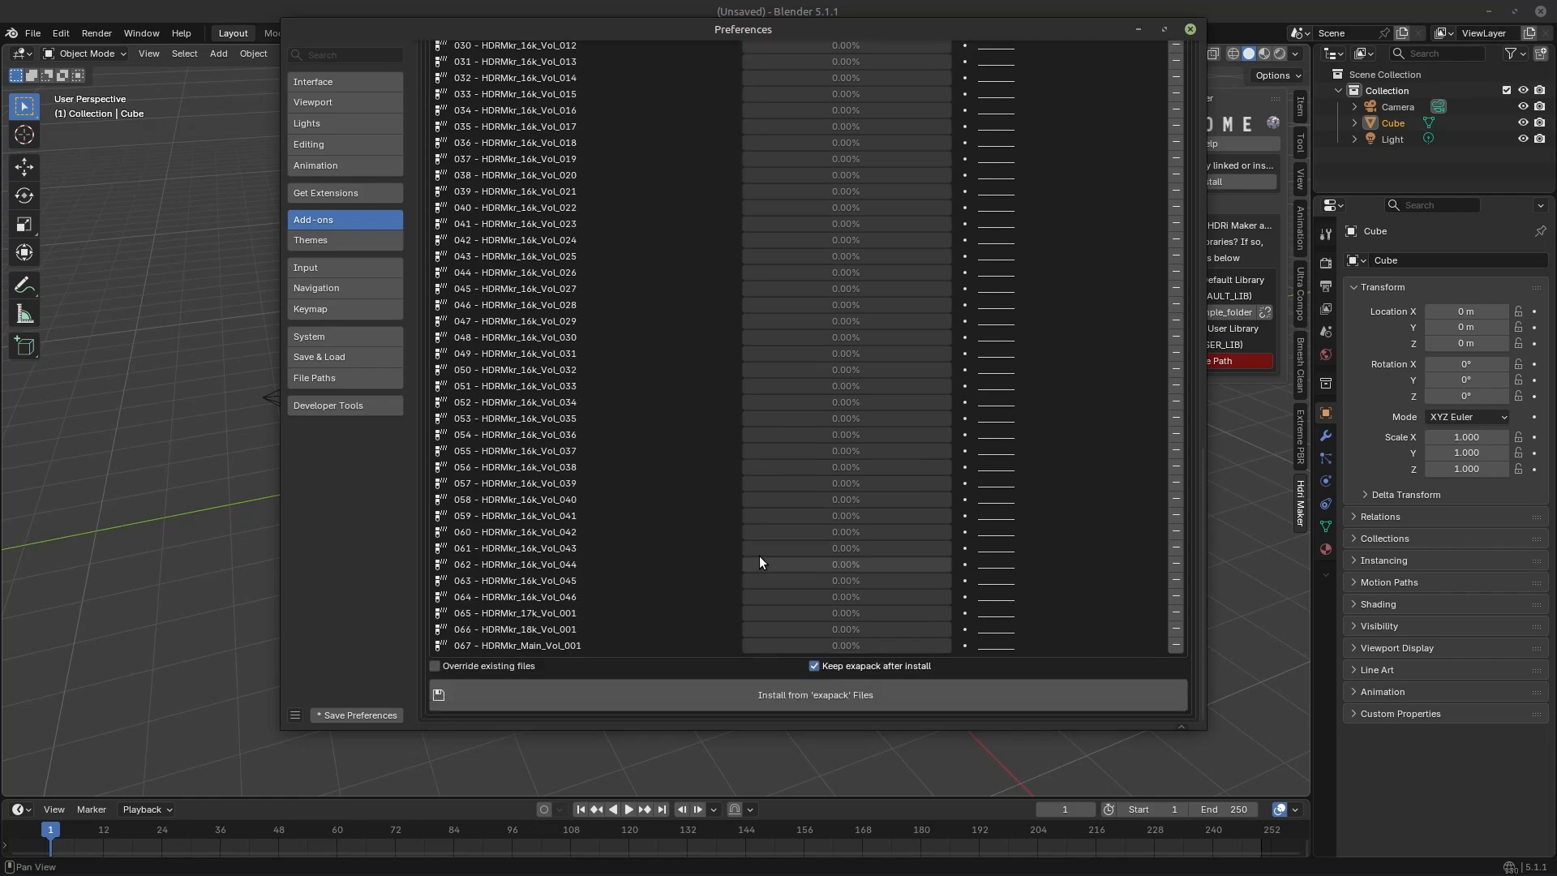
left_click(831, 694)
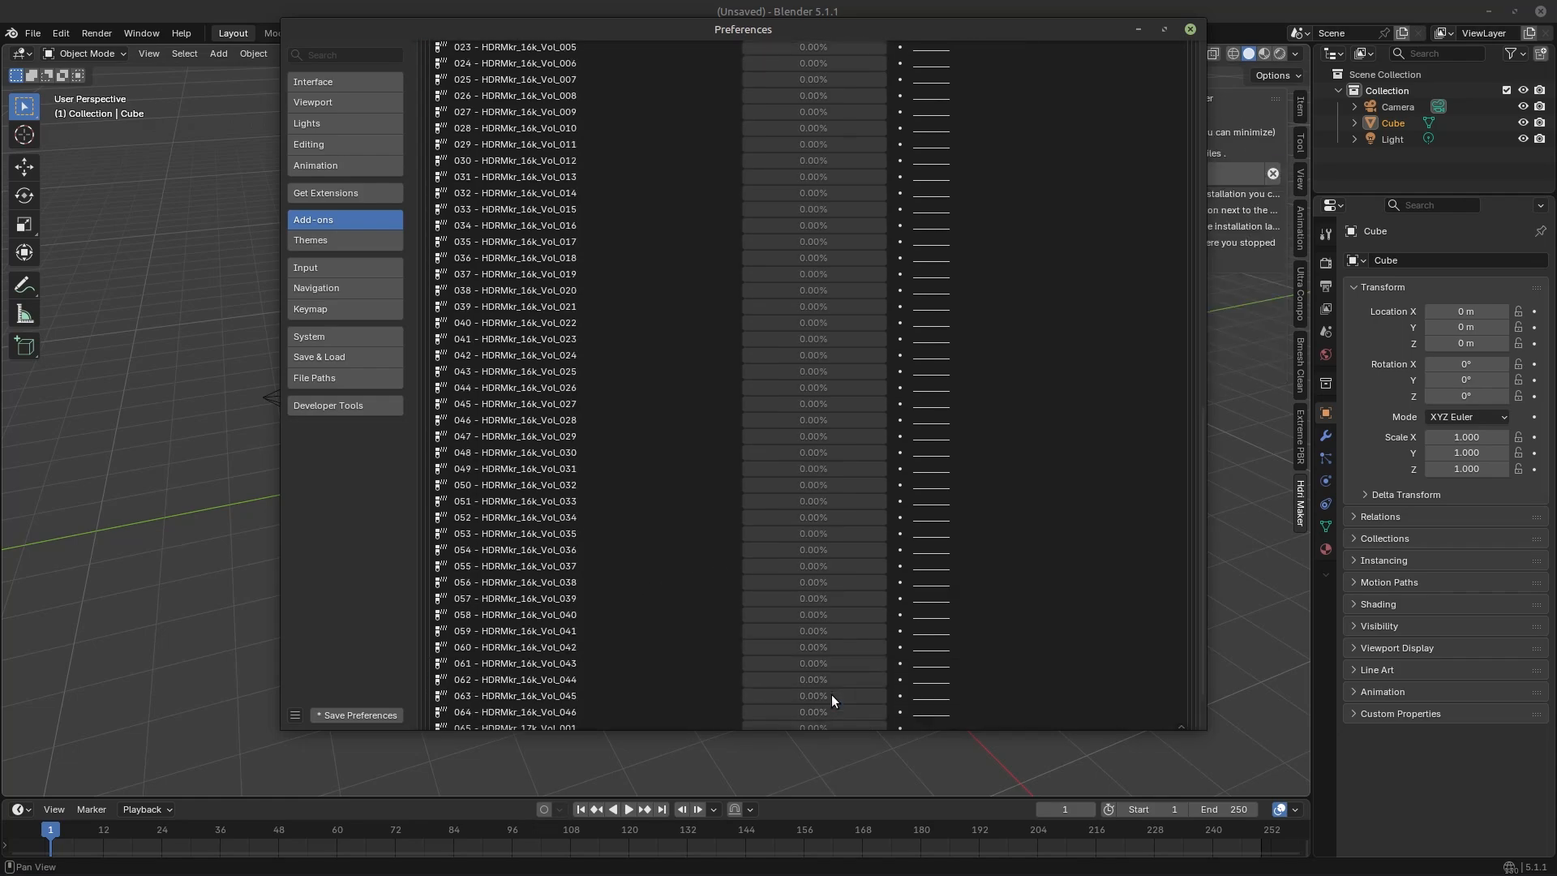
scroll(819, 613, "up", 20)
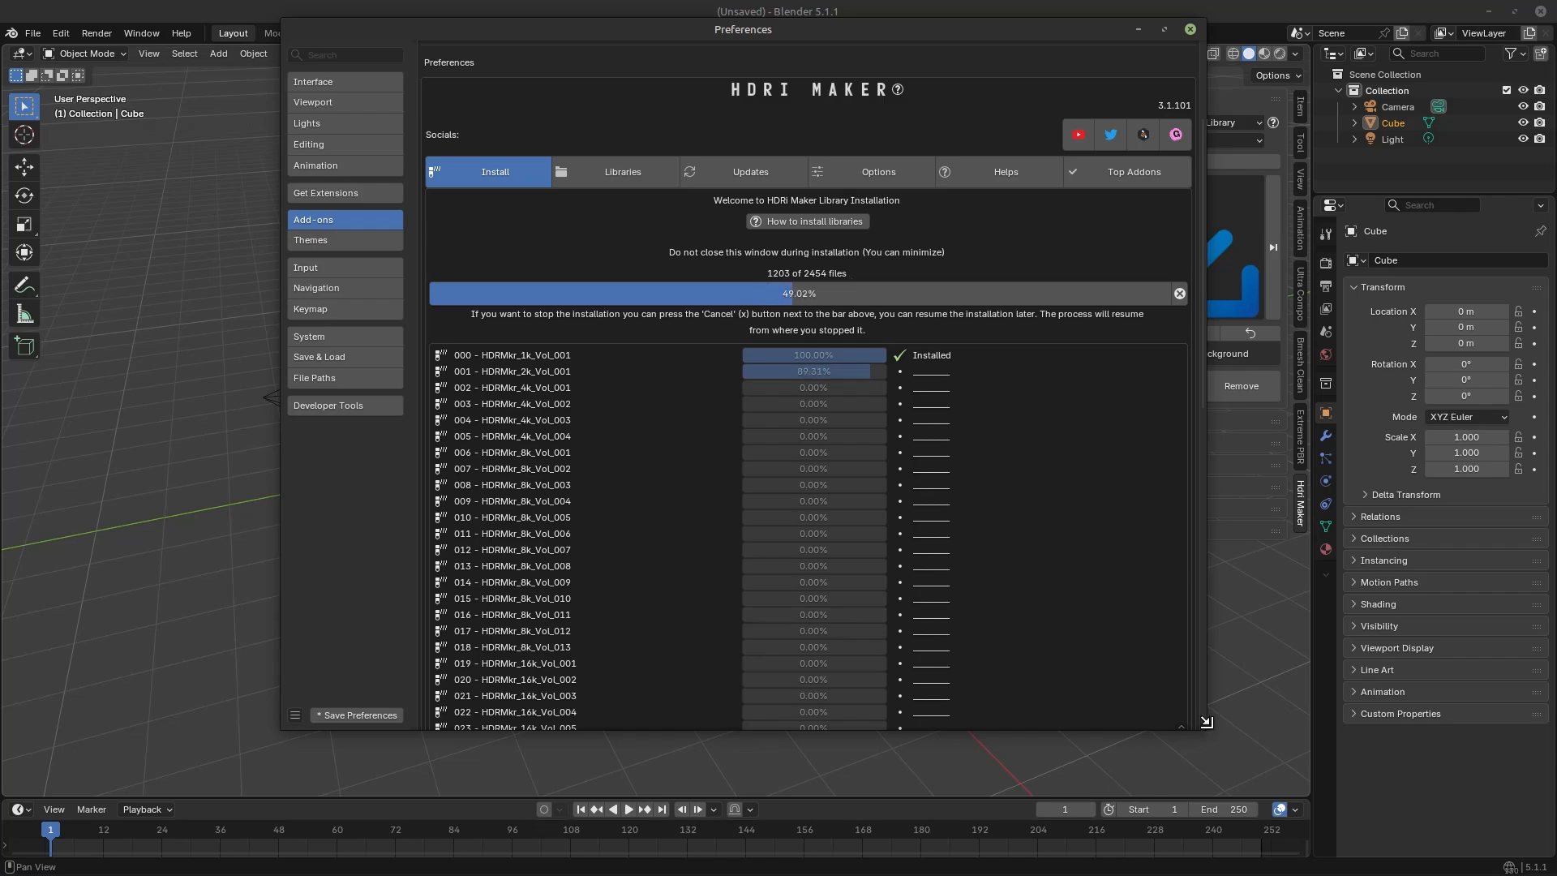
- Enlarge the Preferences window and complete the HDRi Maker library installation once all volumes are installed
left_click_drag(1205, 720, 1224, 784)
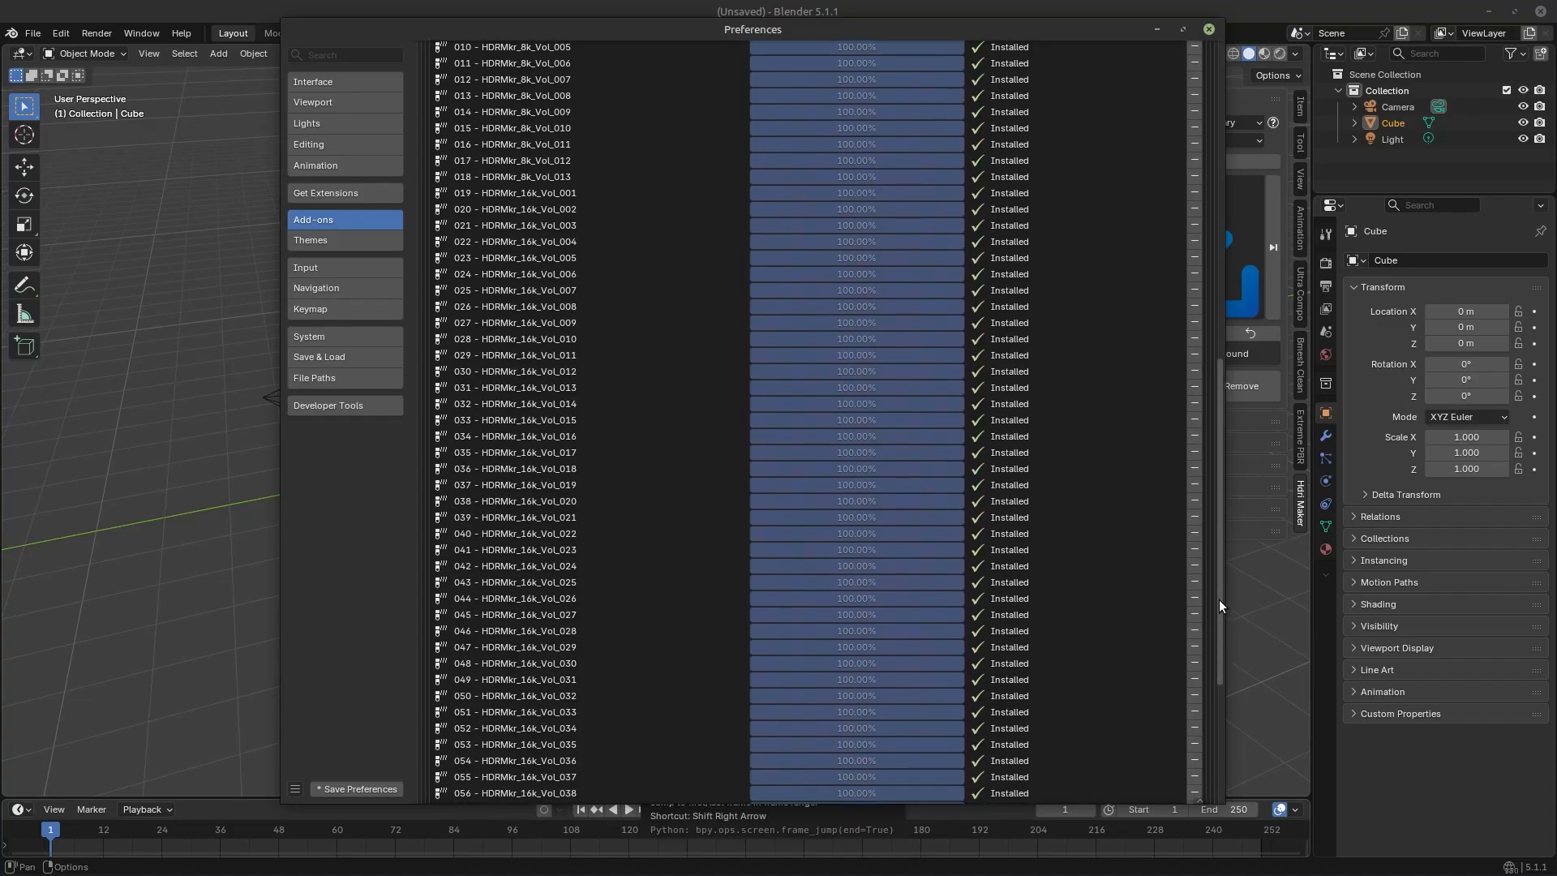
left_click_drag(1219, 600, 1223, 301)
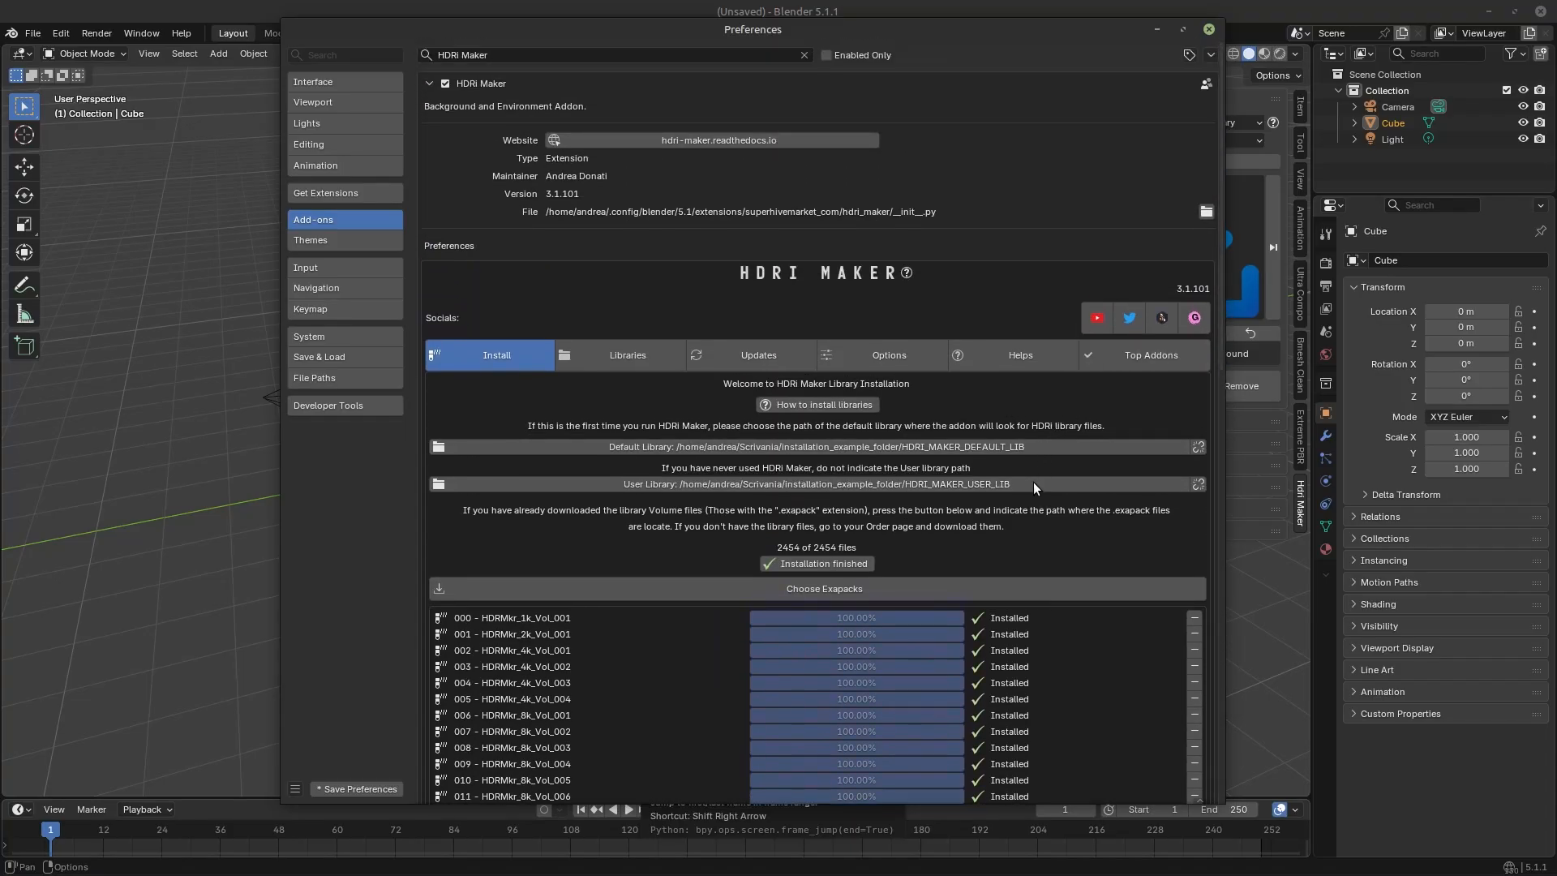
left_click(844, 564)
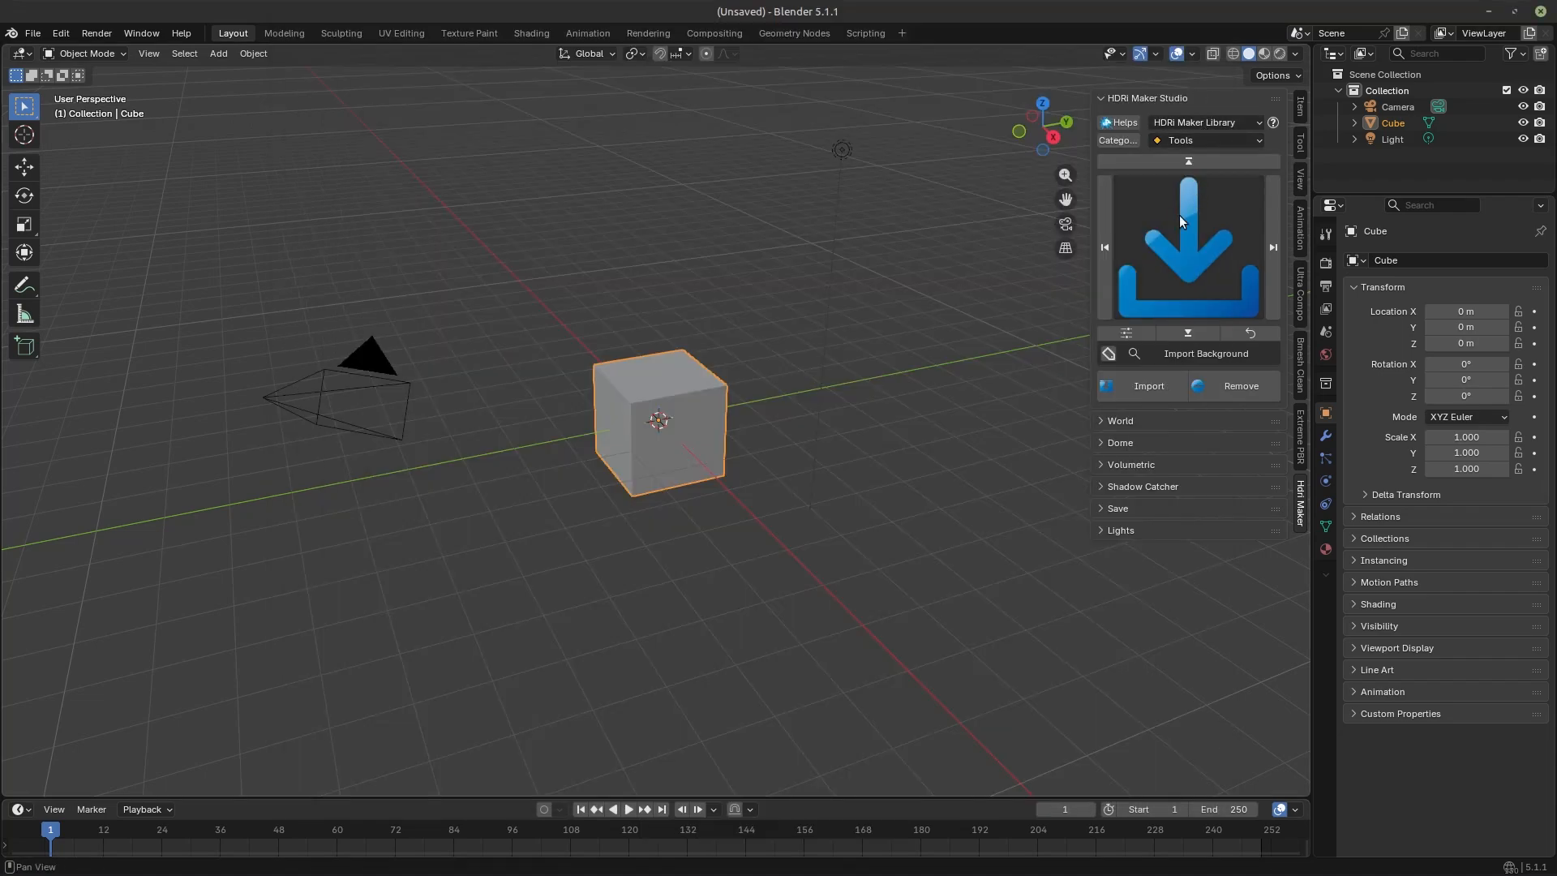
- Browse the background previews of the Abandoned and Cave categories in the HDRi Maker Library
left_click(1184, 335)
left_click(1195, 294)
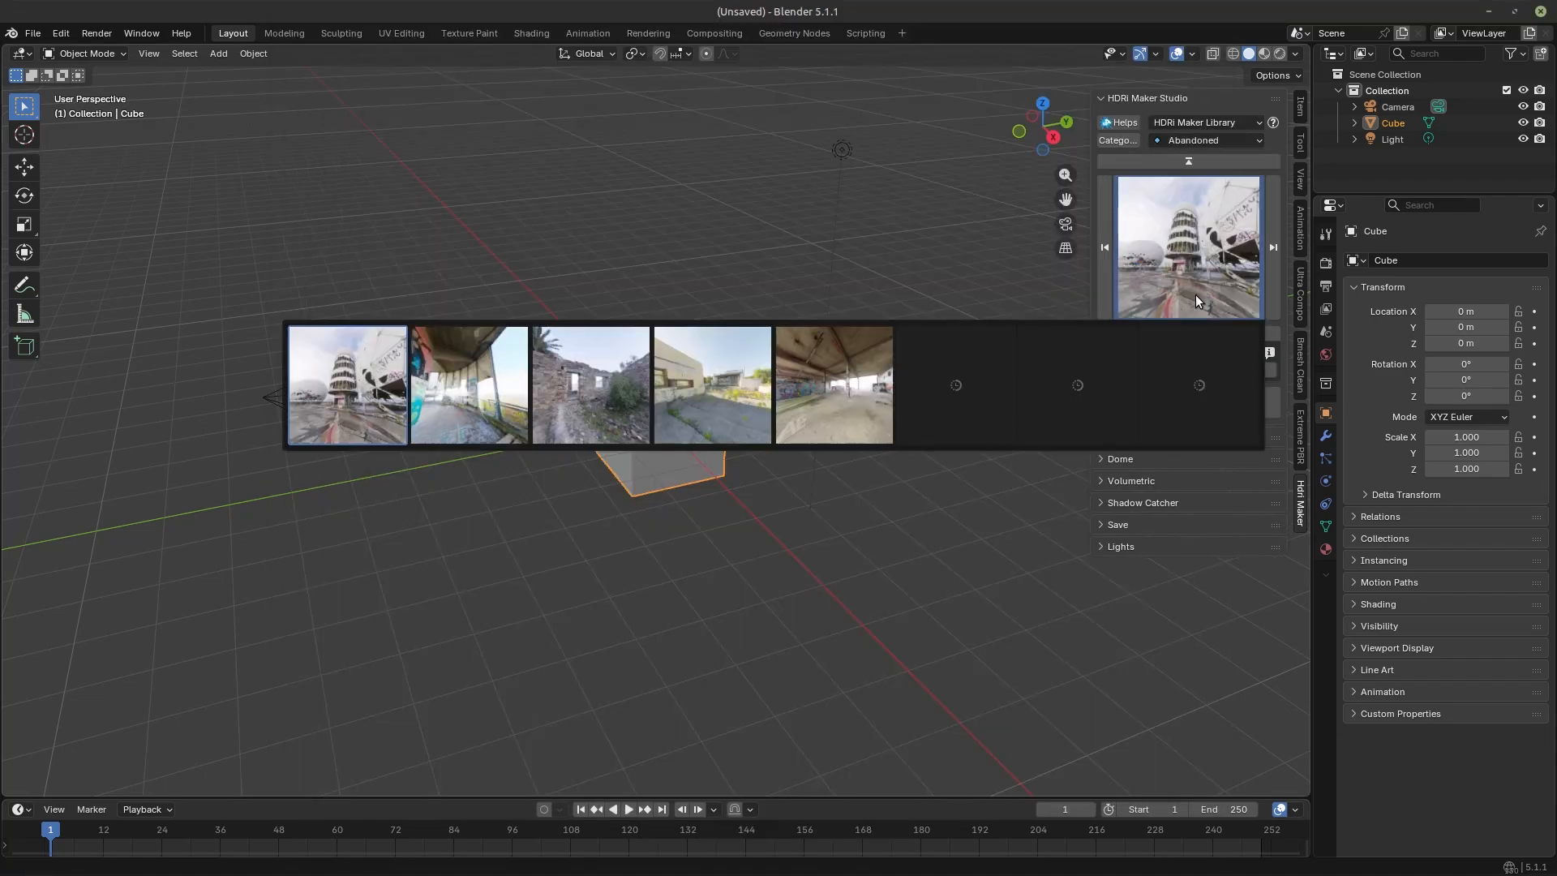
left_click(1195, 294)
left_click(1195, 333)
left_click(1210, 281)
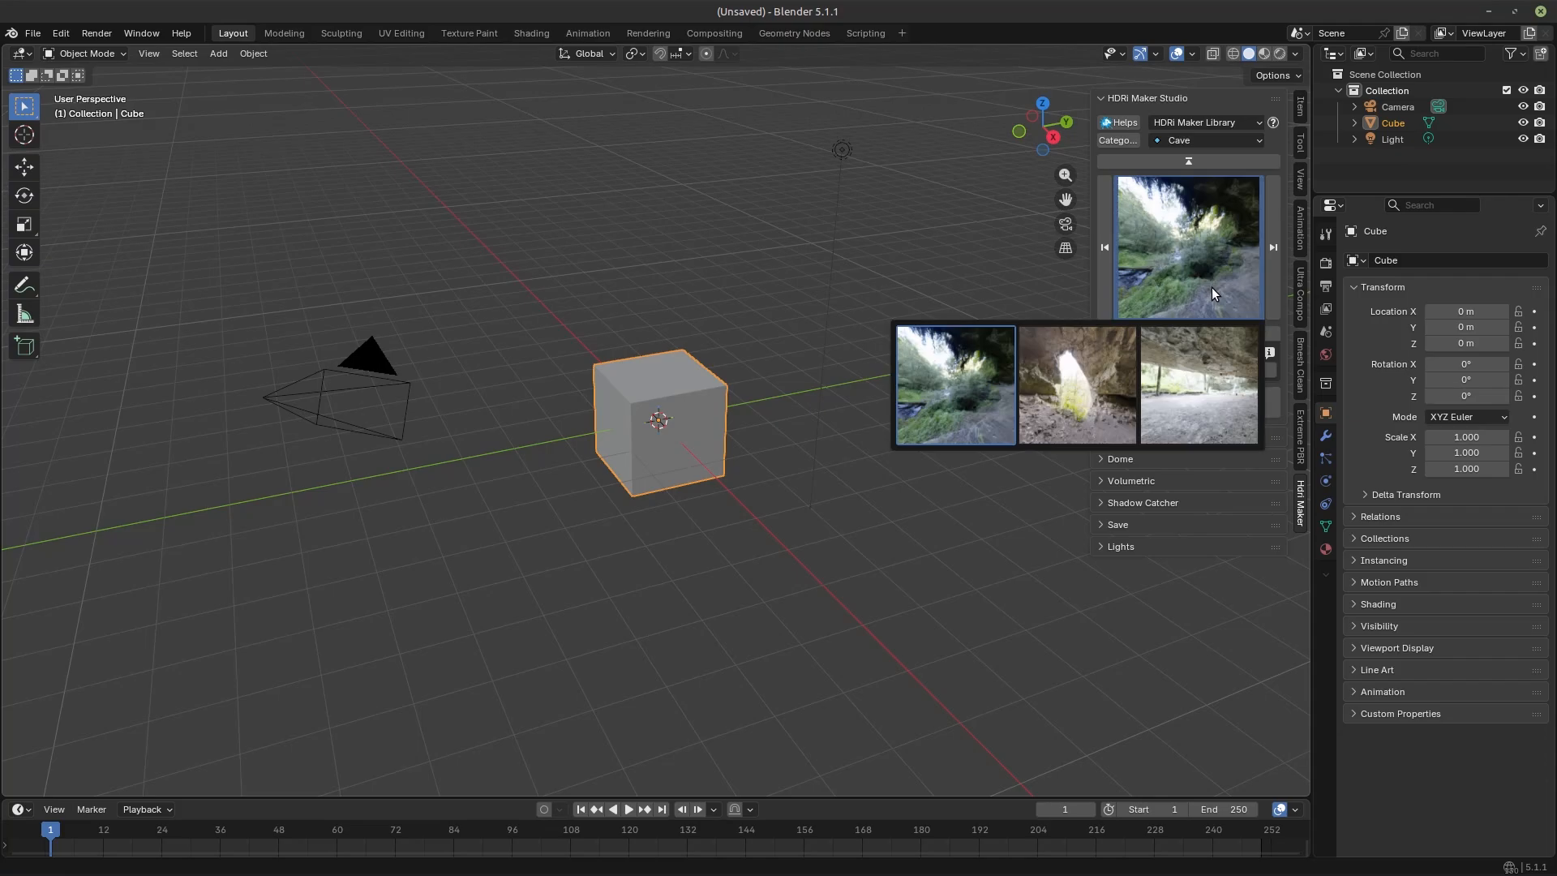
left_click(1212, 287)
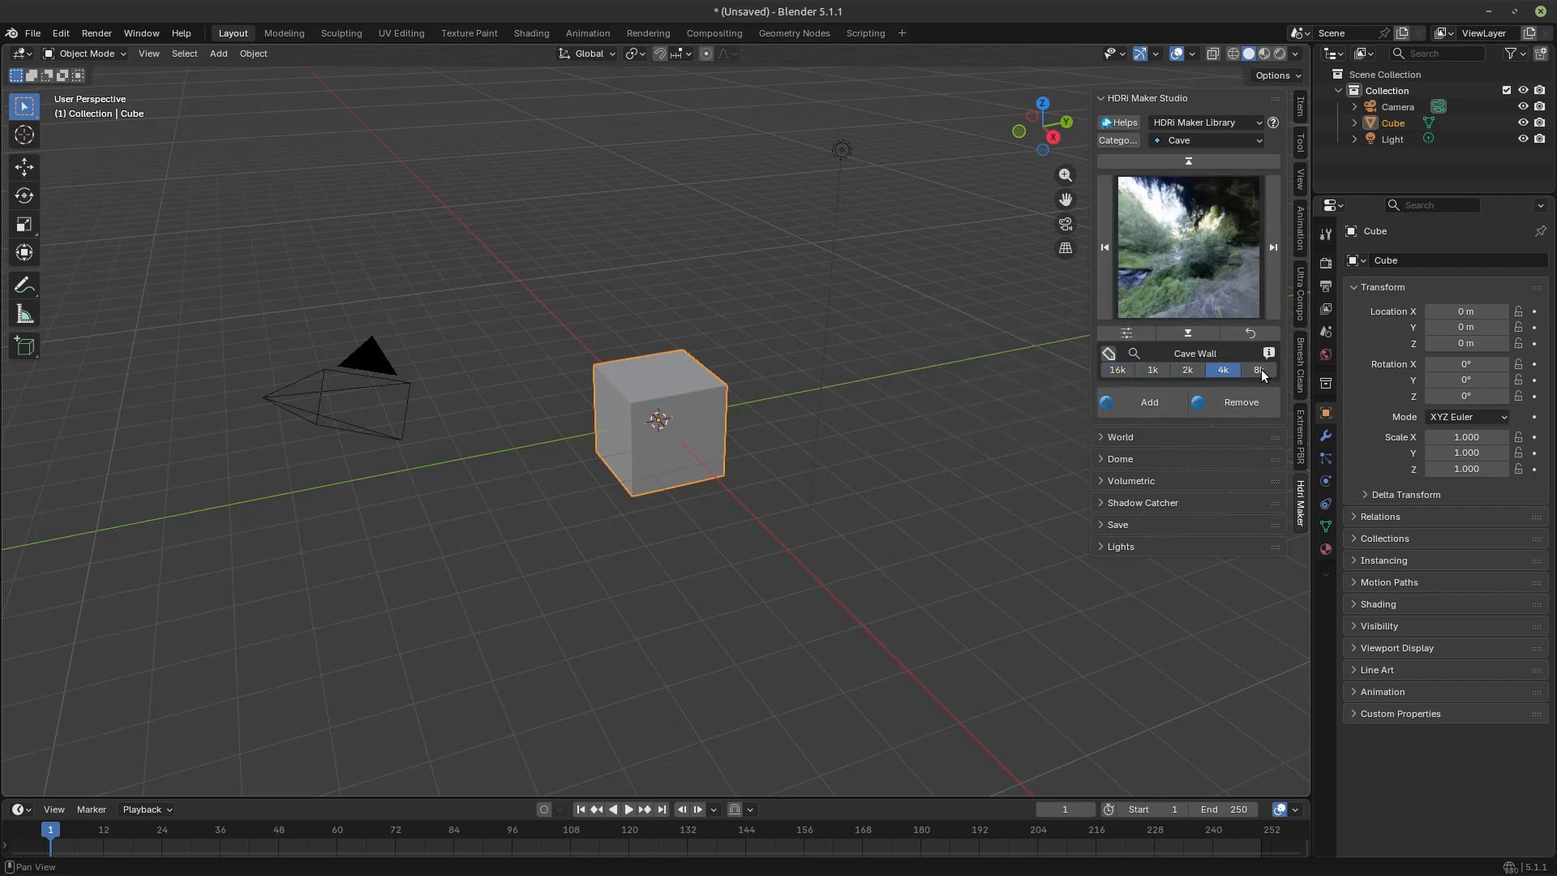
- Set the background resolution to 8k and switch to the City-Town Location category to browse its previews
left_click(1258, 370)
left_click(1208, 301)
left_click(1195, 331)
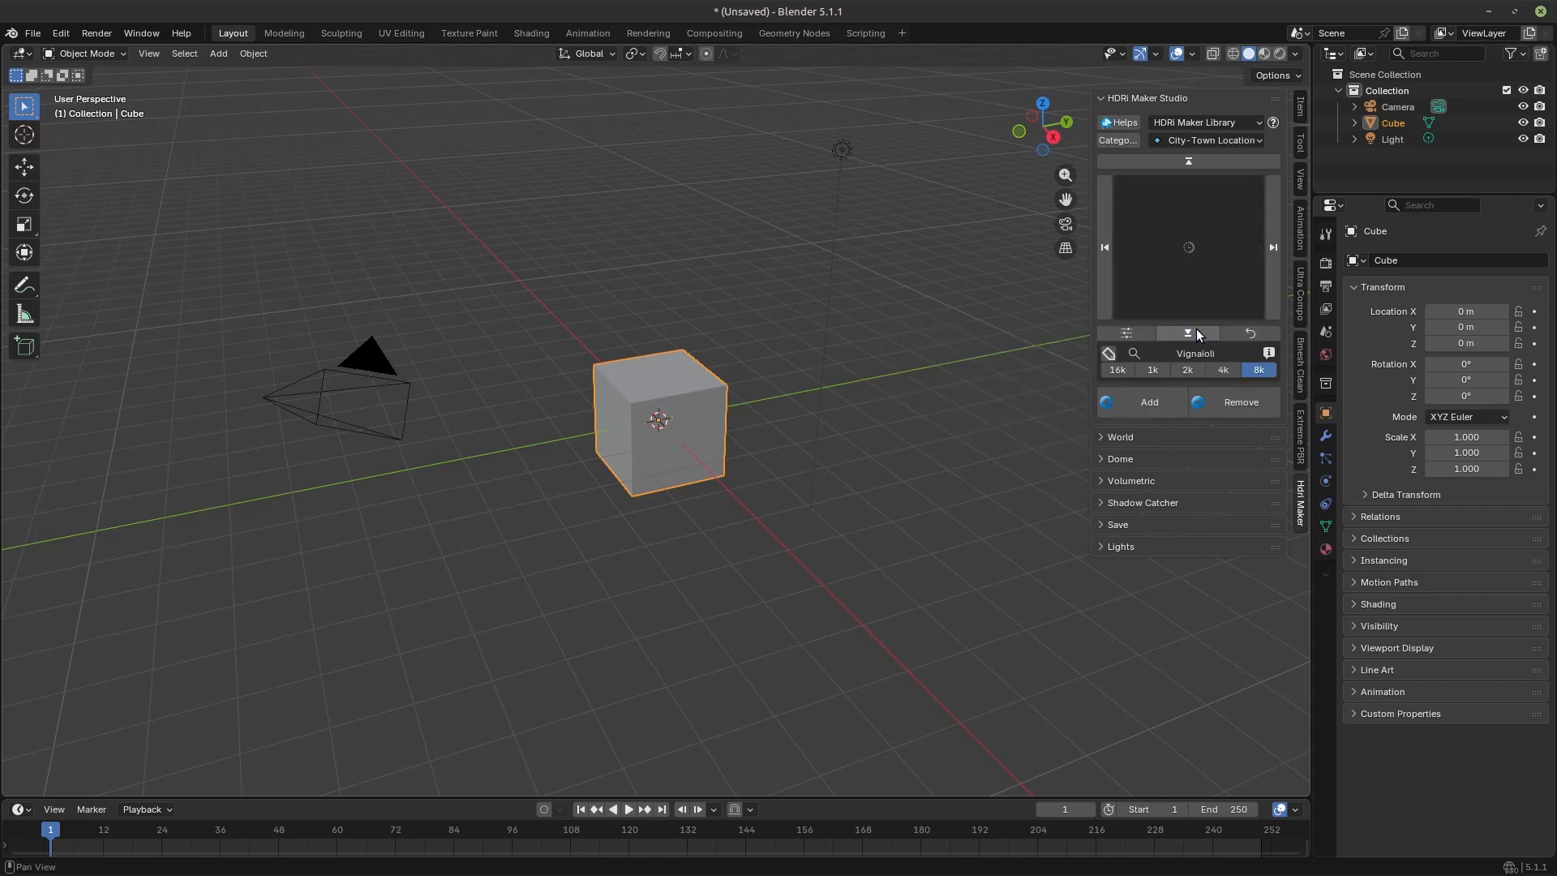
left_click(1193, 292)
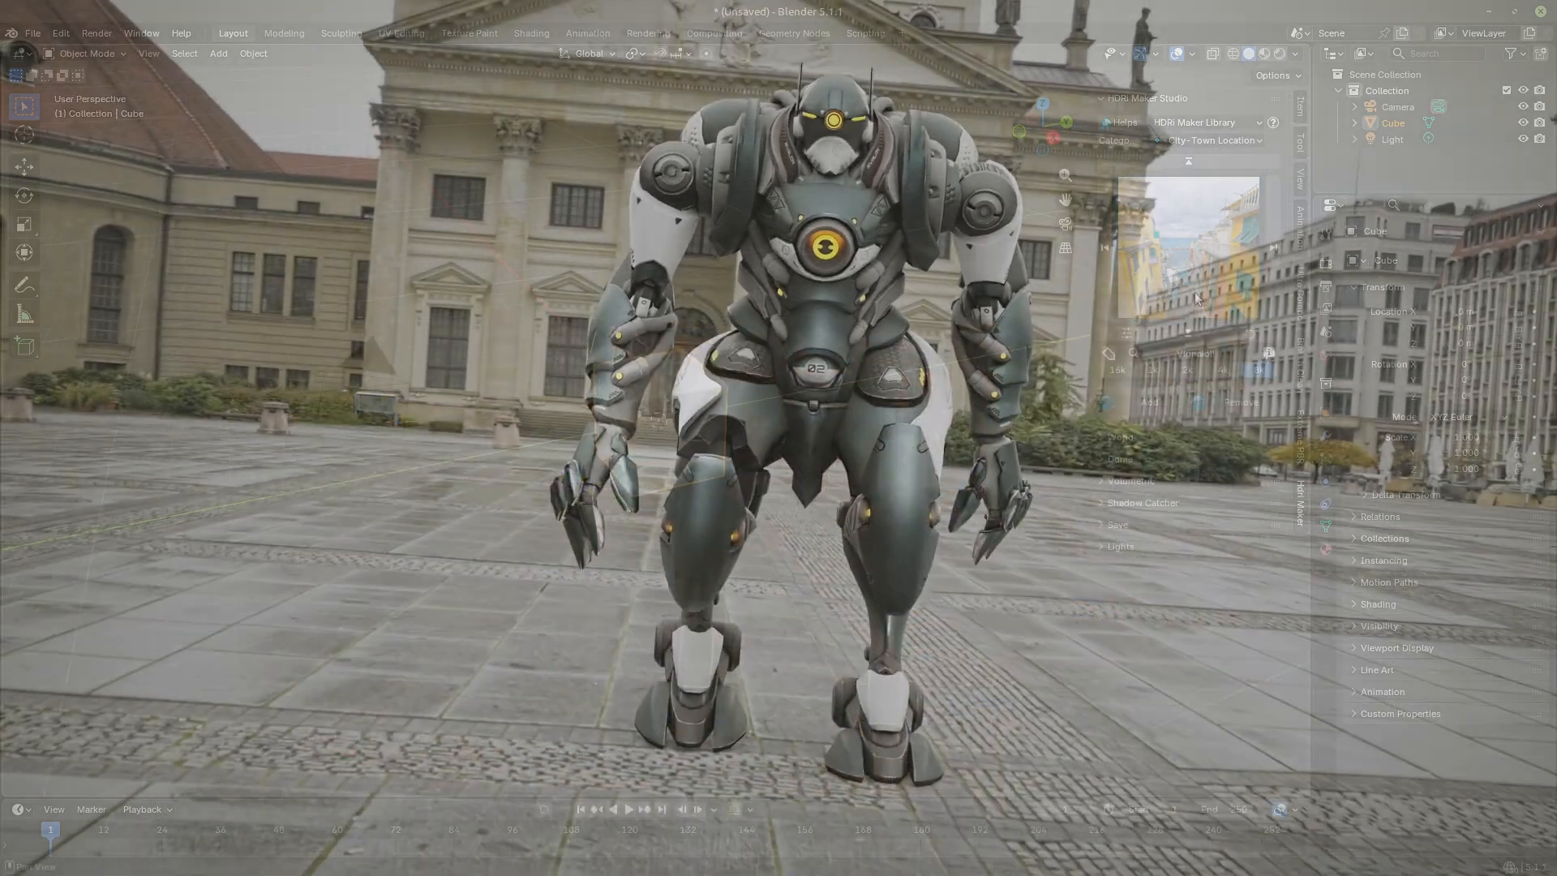